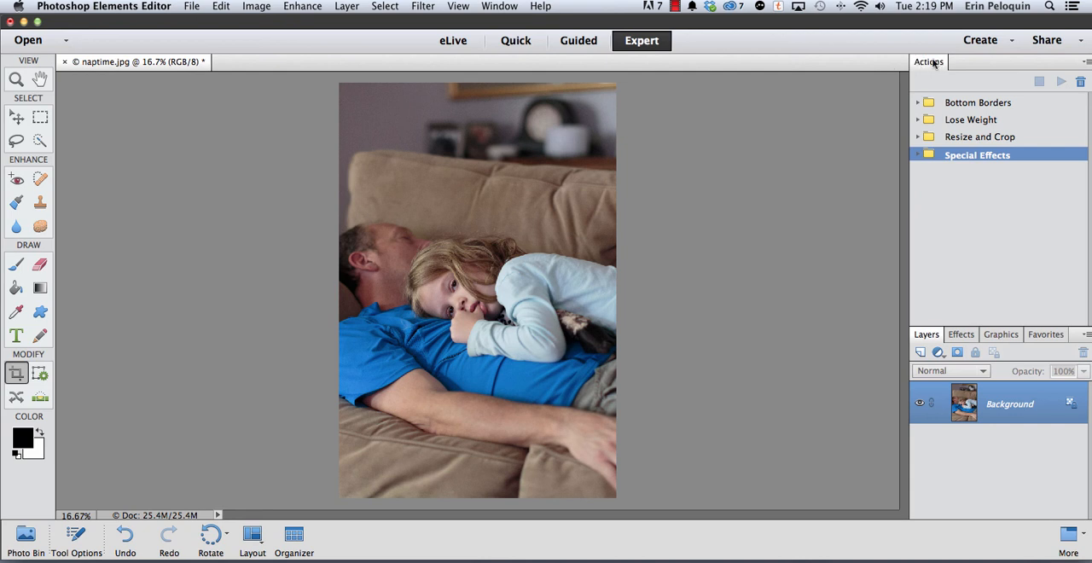
Load the PET Corrective Actions.atn file from the Downloads folder as a new action set
click(495, 10)
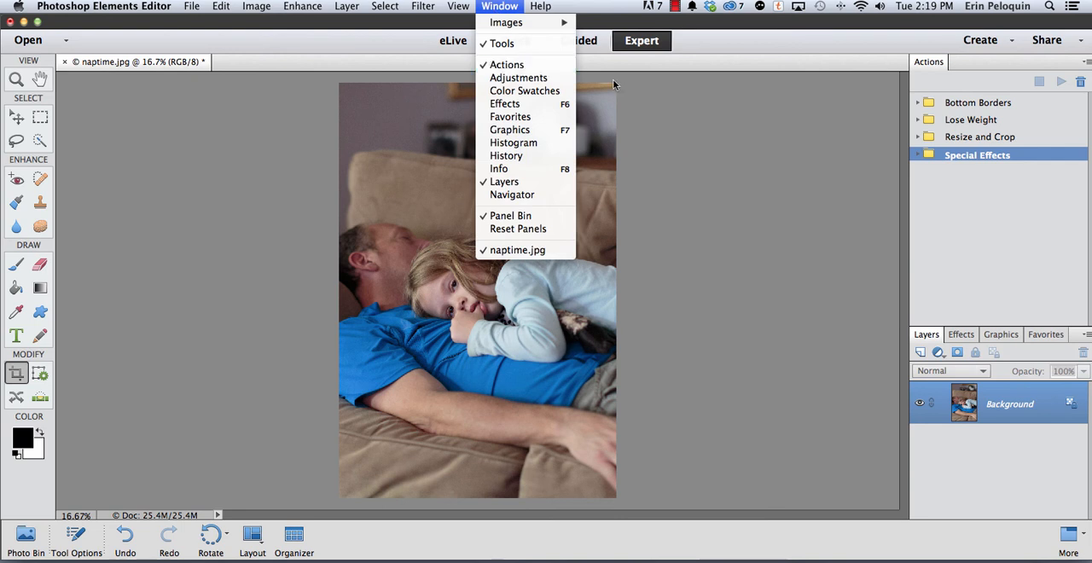
click(1045, 57)
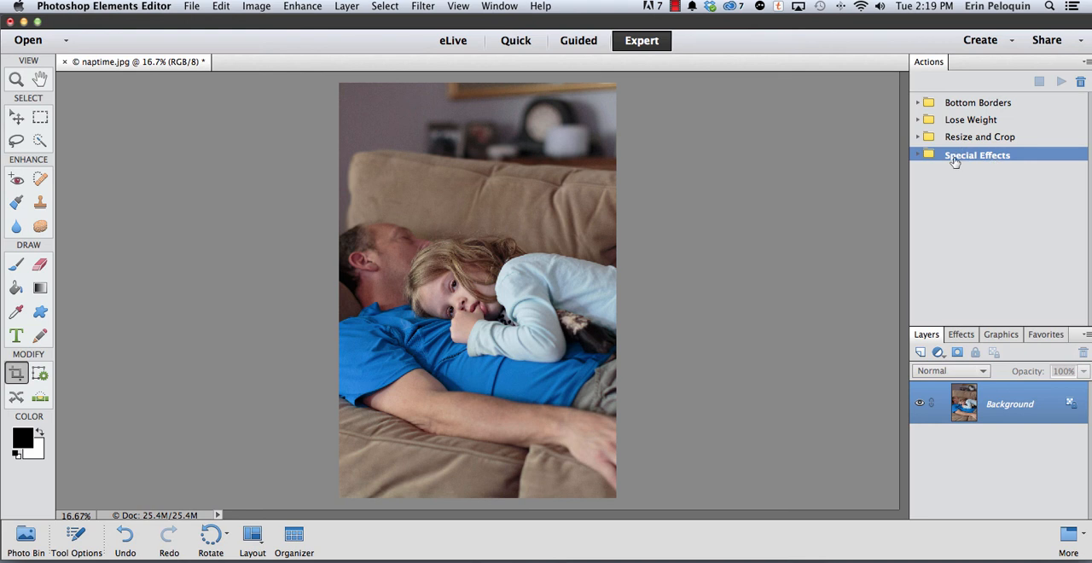
click(1085, 65)
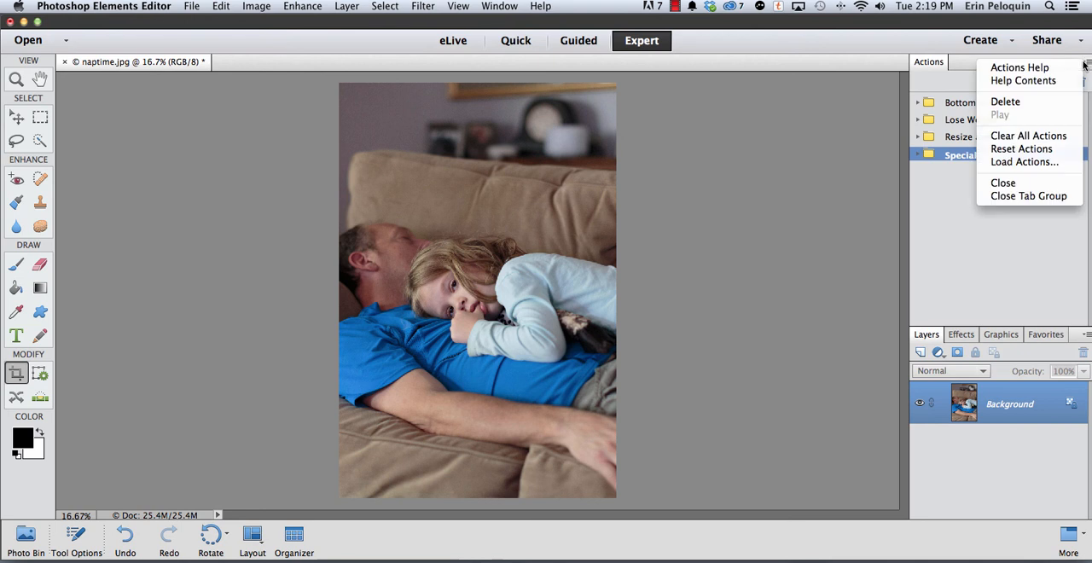
click(1011, 166)
click(288, 165)
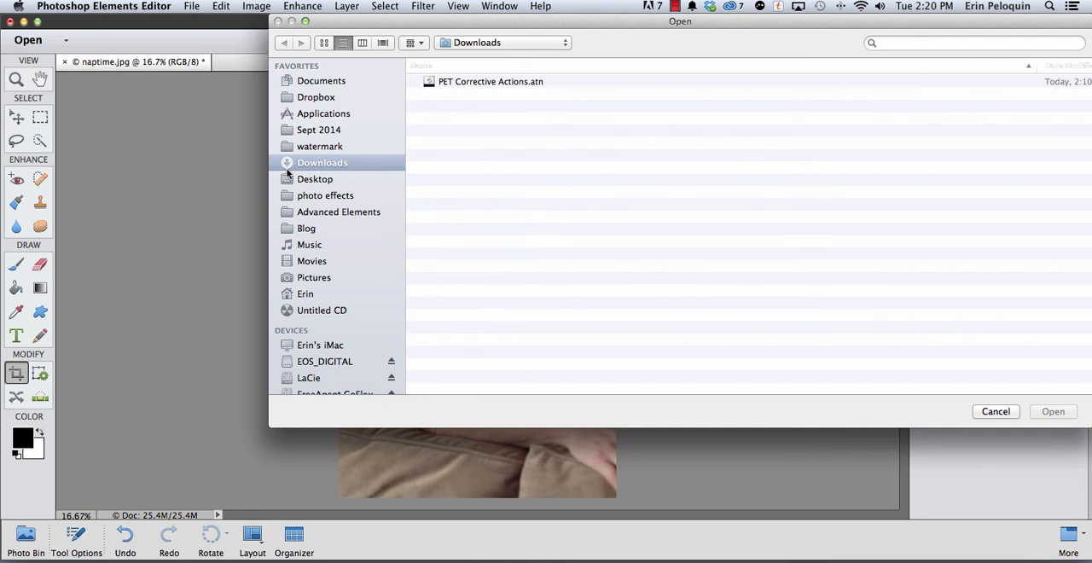
scroll(288, 172, down, 1)
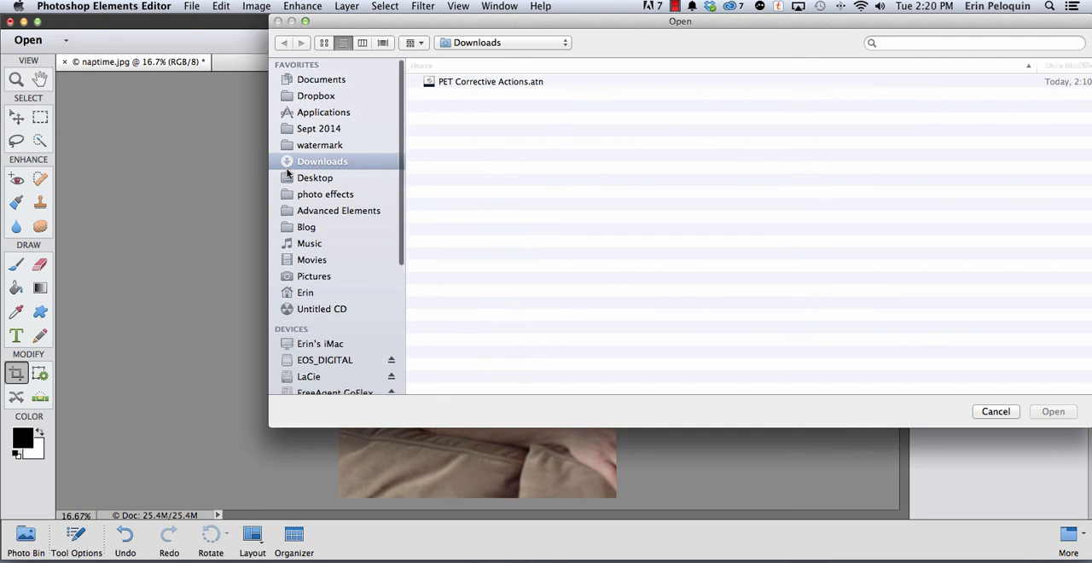
click(450, 80)
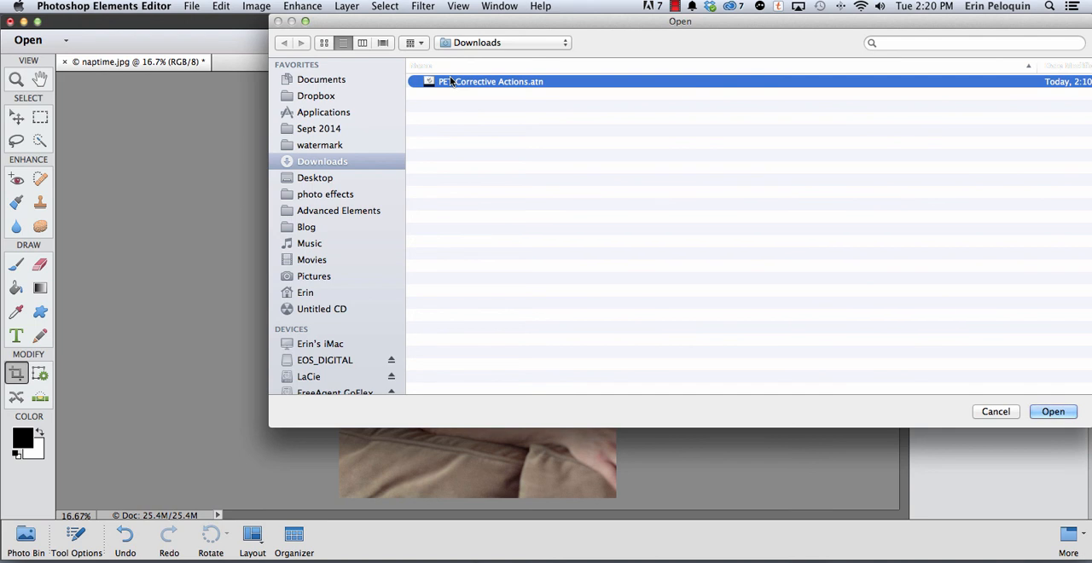
click(1056, 411)
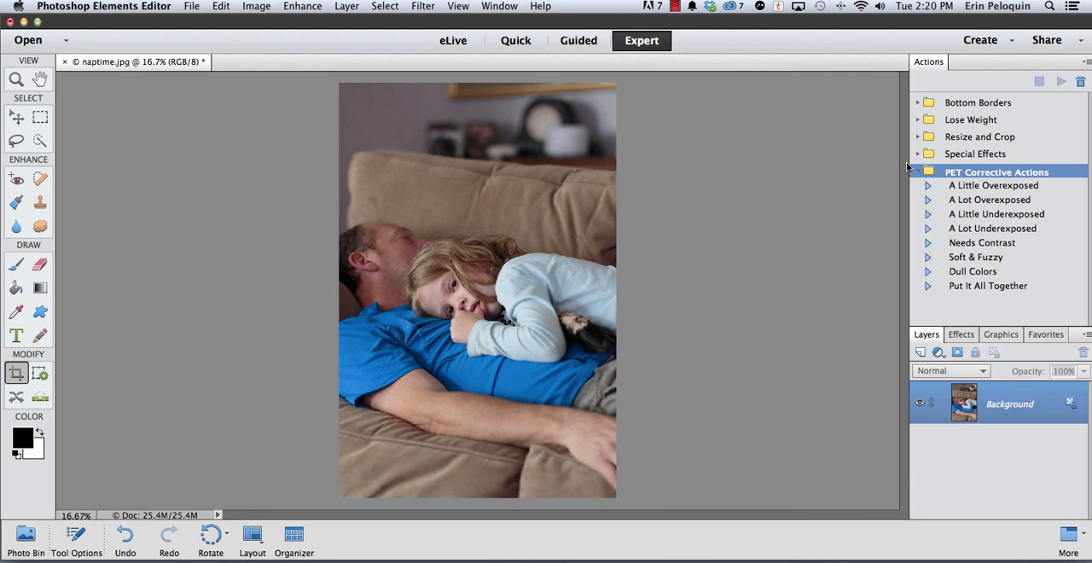
Examine the contents of the PET Corrective Actions set, including the recorded steps of its Needs Contrast action
click(917, 172)
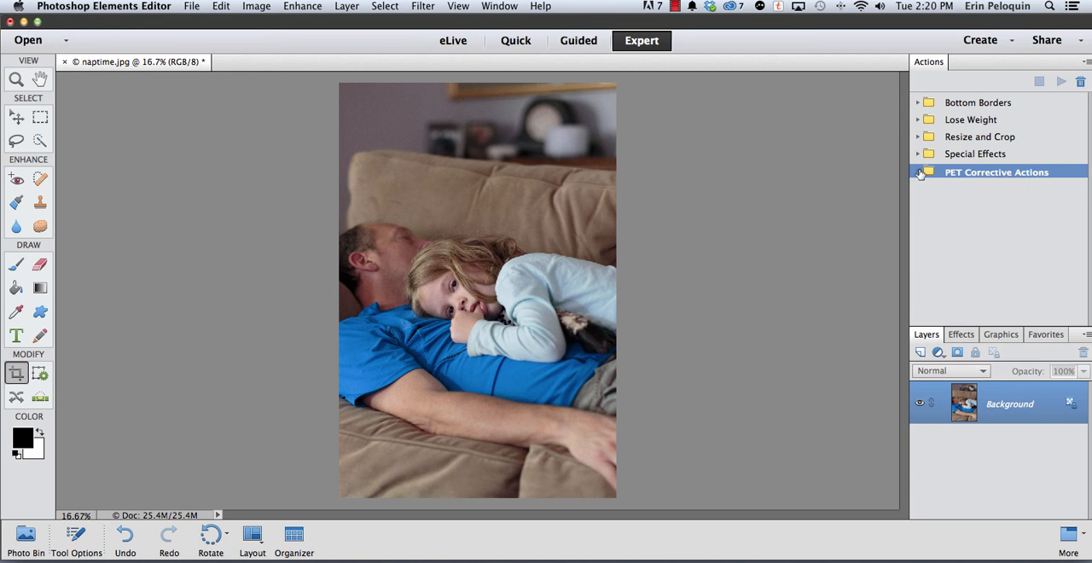
click(916, 173)
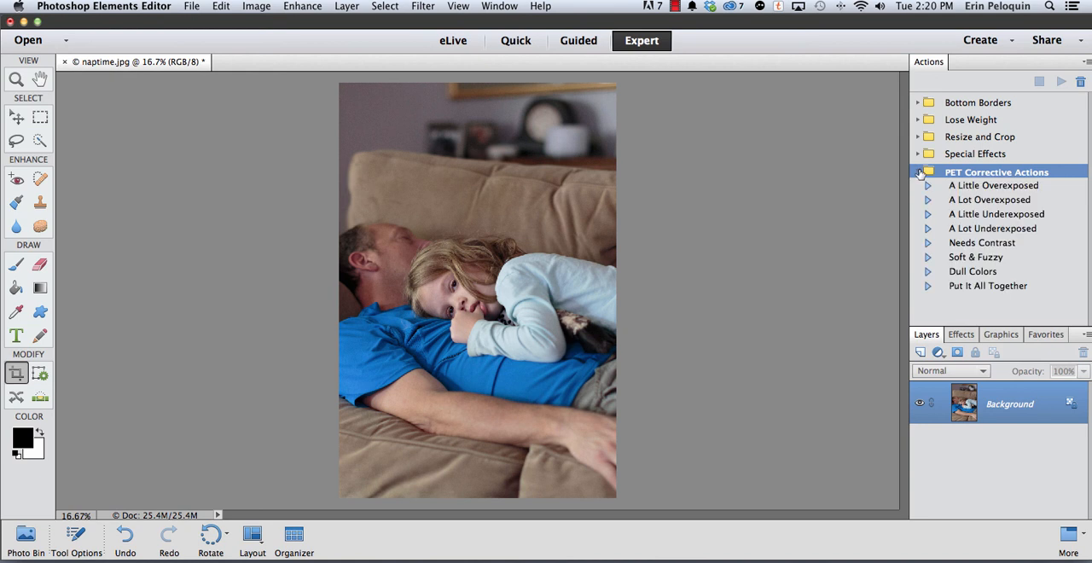
click(928, 243)
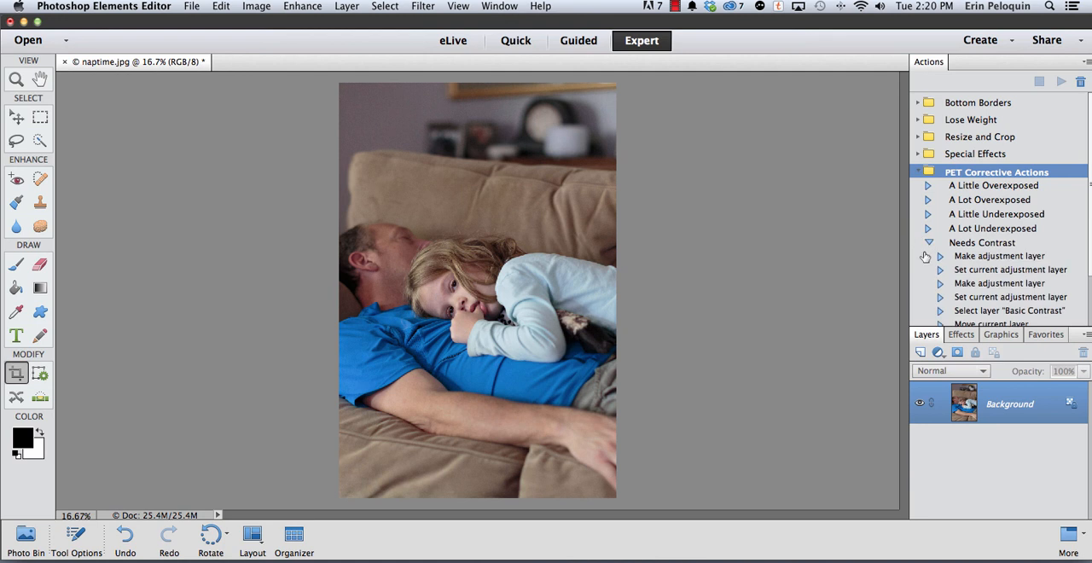
scroll(935, 240, down, 3)
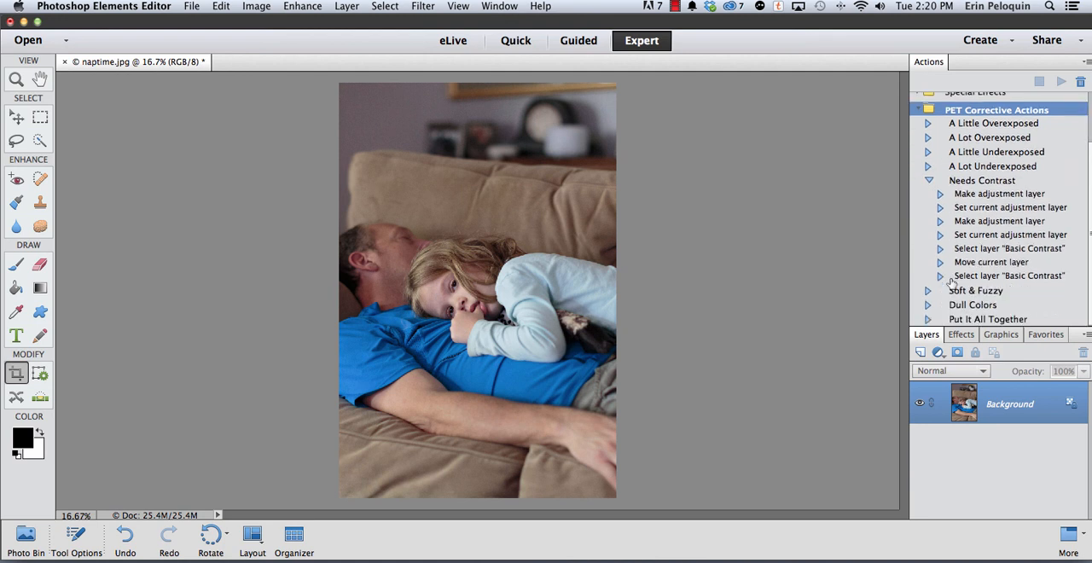
click(939, 194)
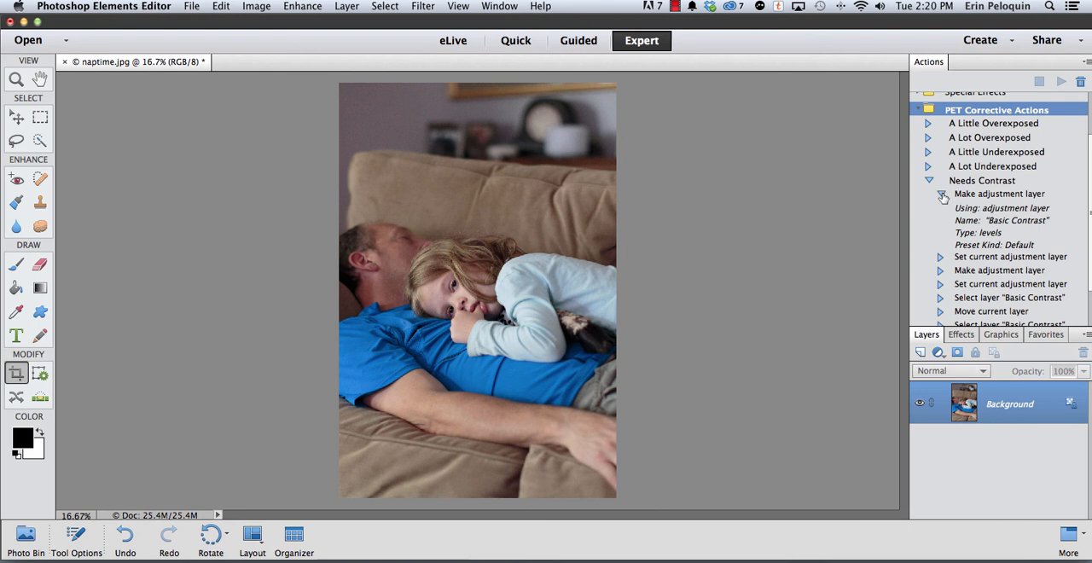
click(943, 196)
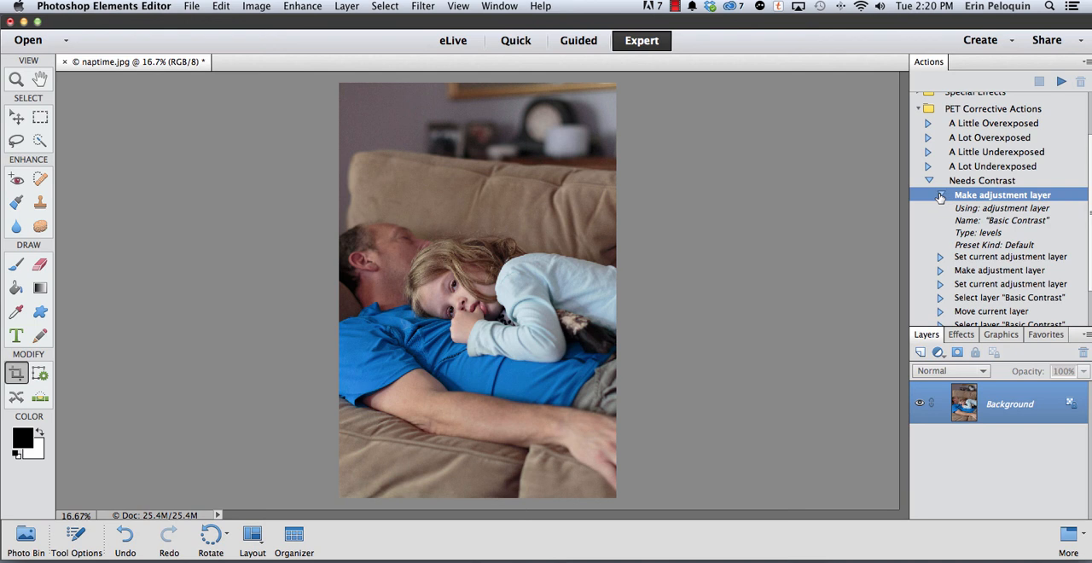
click(940, 196)
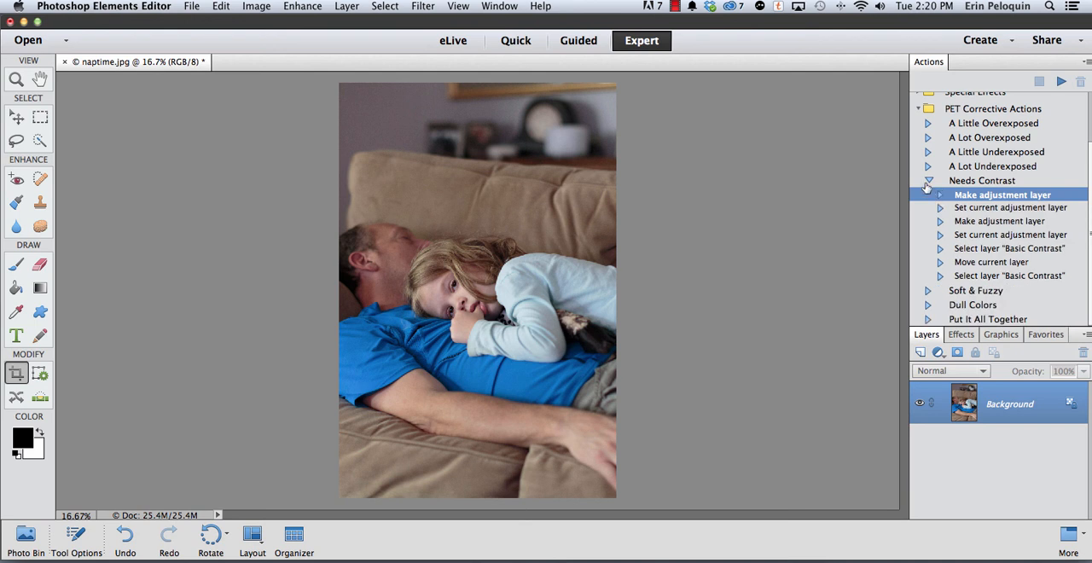
click(929, 181)
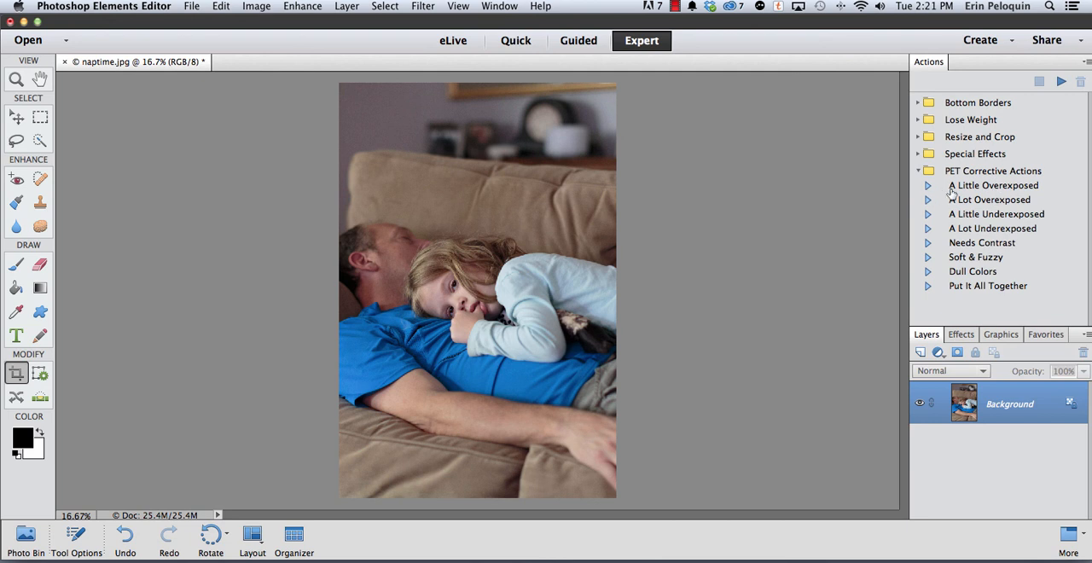
Run the A Little Overexposed action on the photo and compare the image with its adjustment layer hidden and shown
click(965, 187)
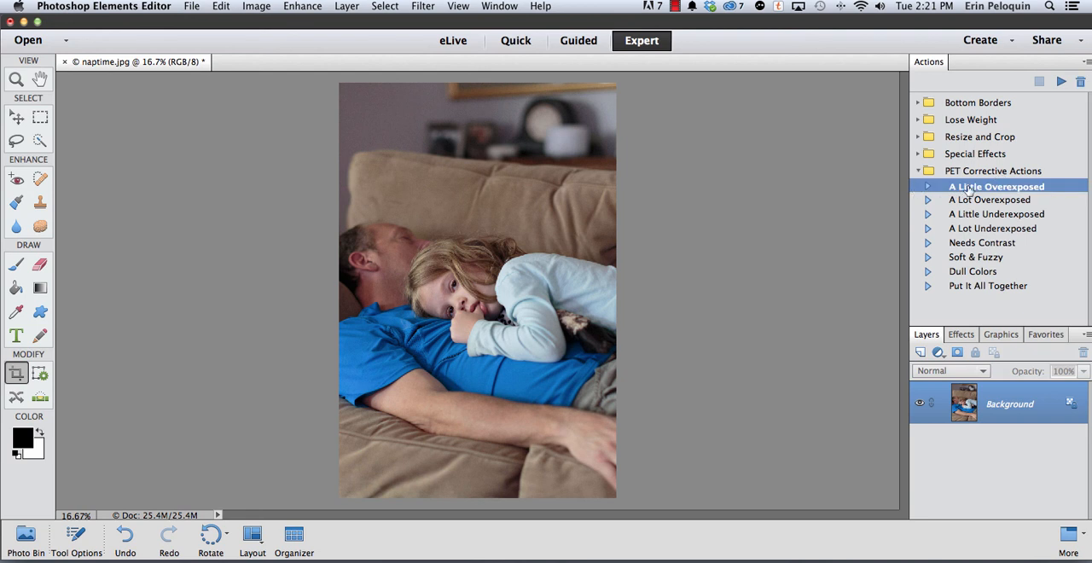
click(1059, 81)
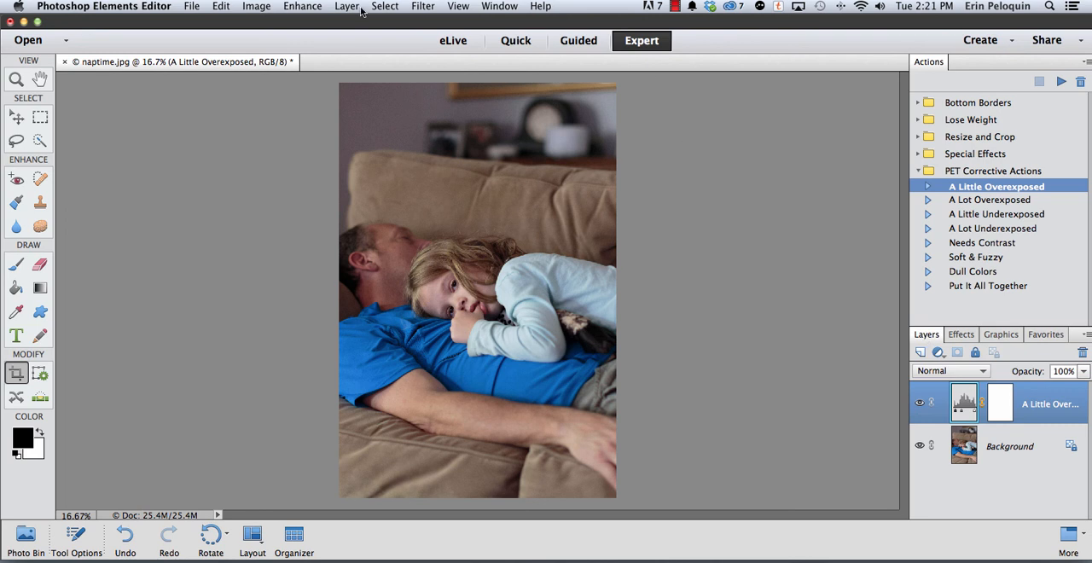
click(499, 6)
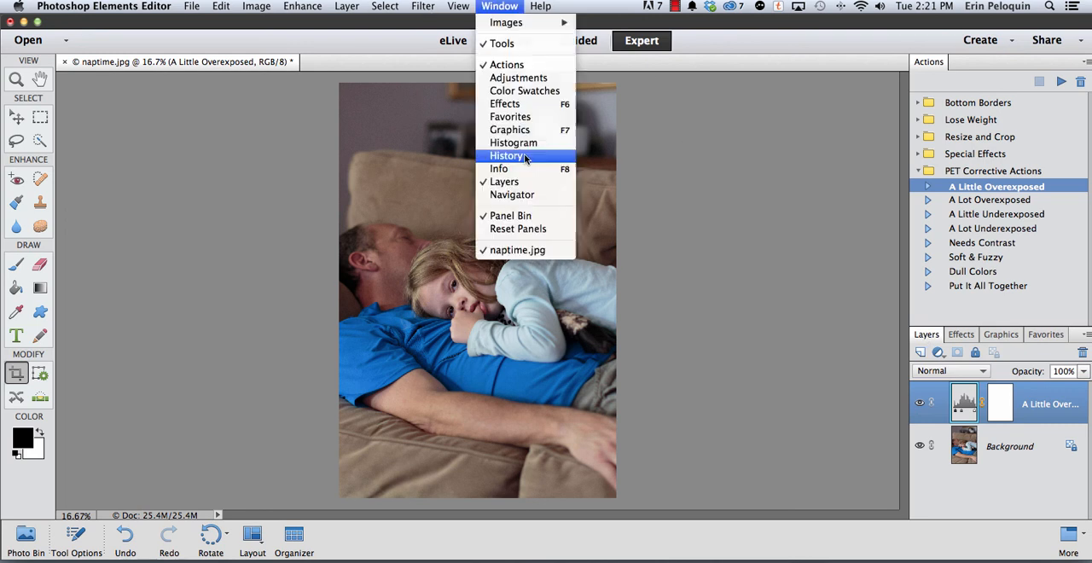
click(808, 273)
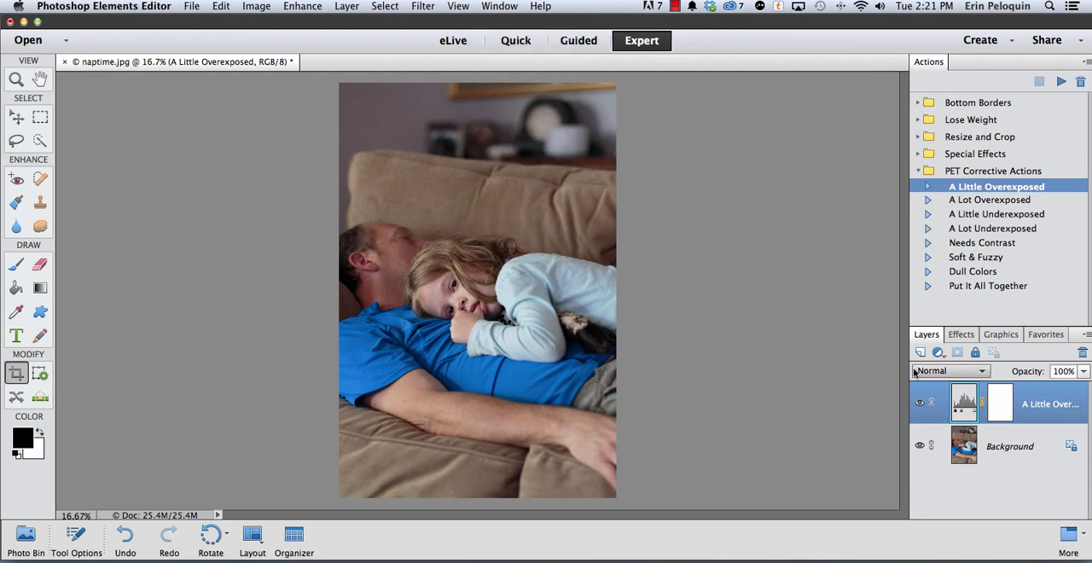
click(919, 403)
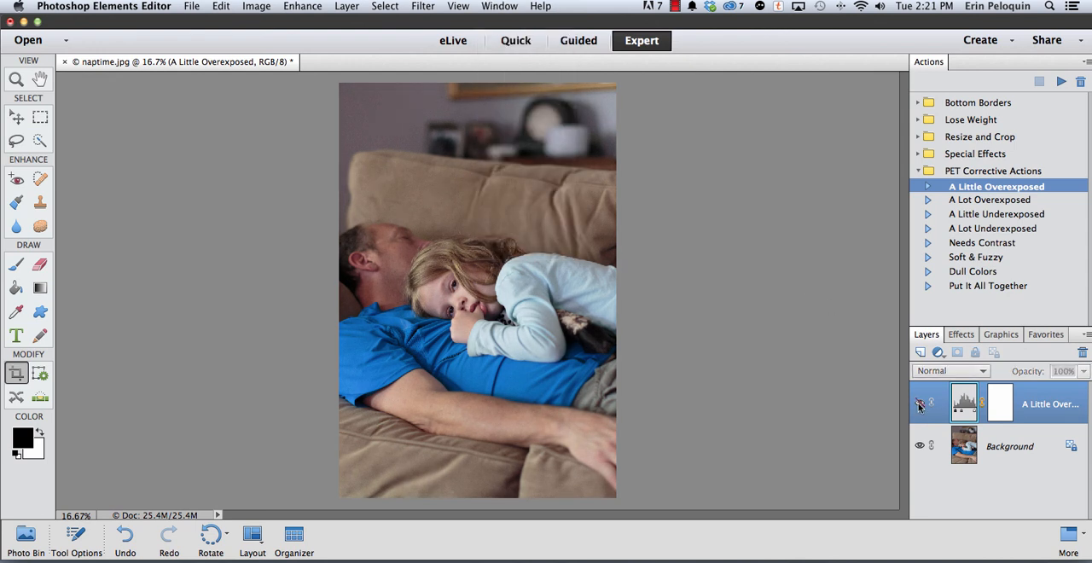
click(919, 405)
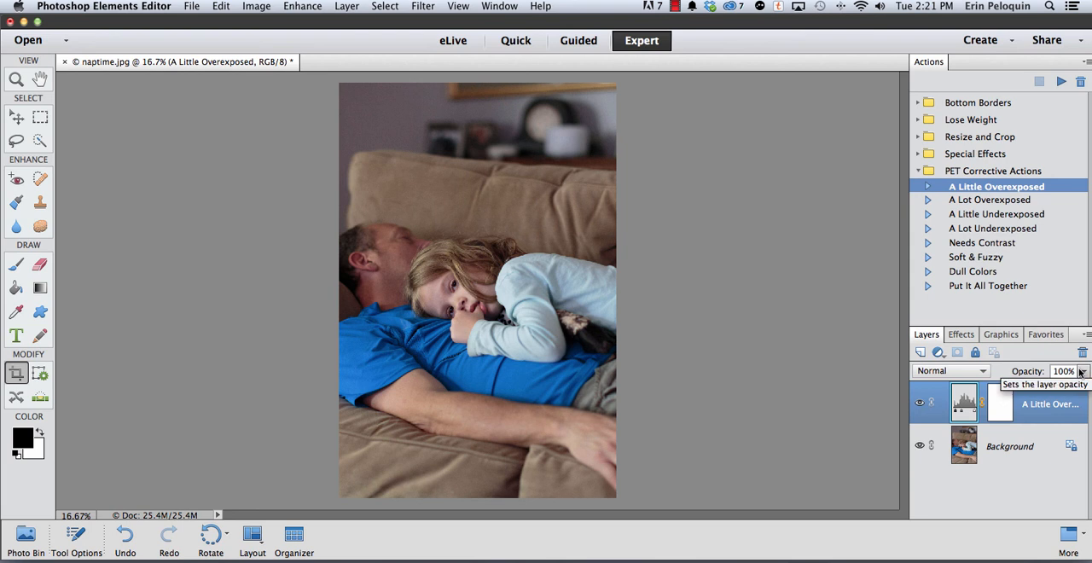
Set the layer thumbnails to the smallest size and delete the A Little Overexposed adjustment layer
click(1012, 399)
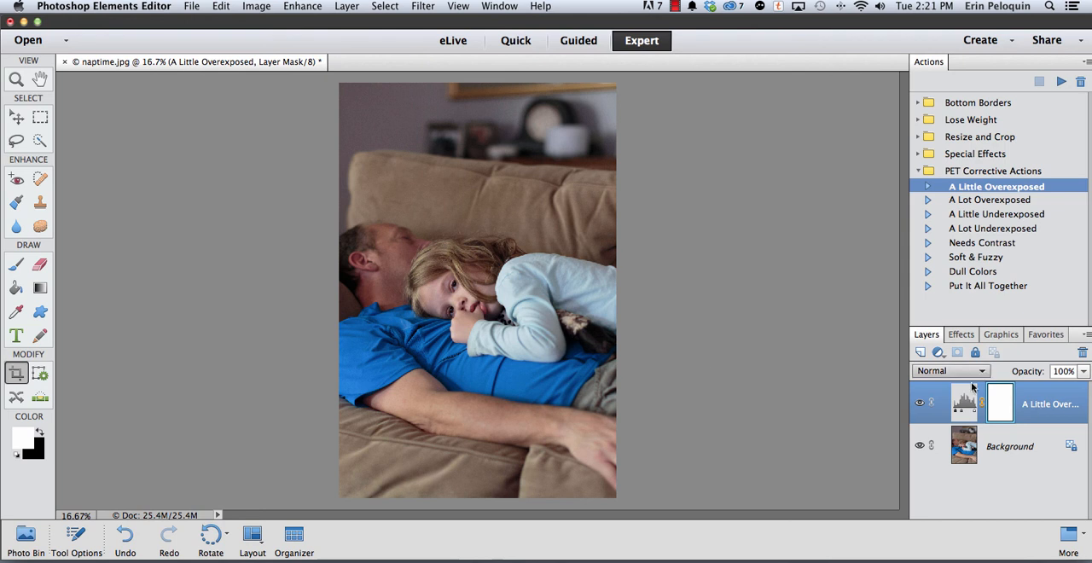
click(1086, 334)
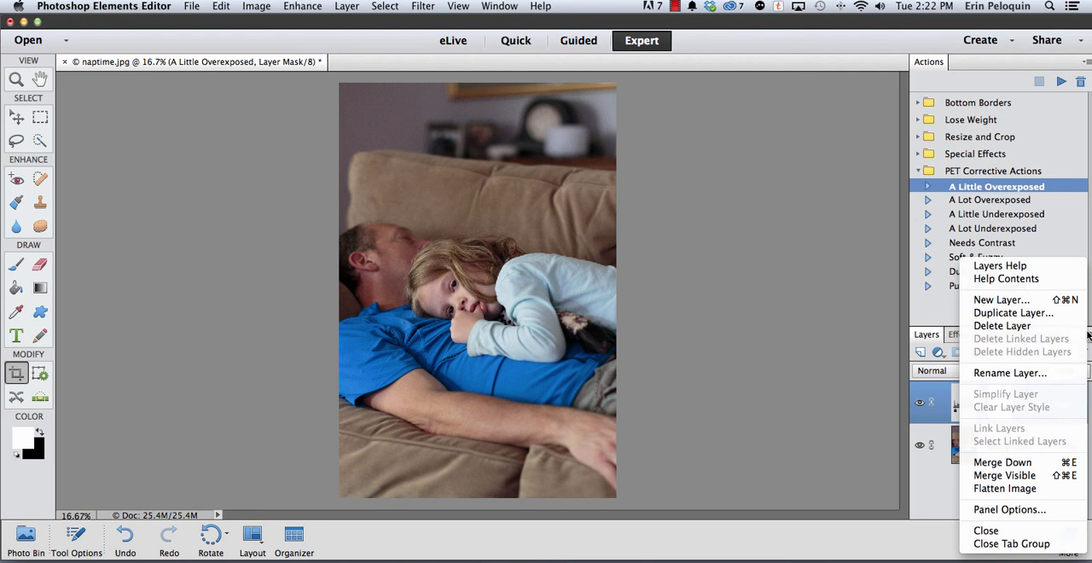
click(1045, 510)
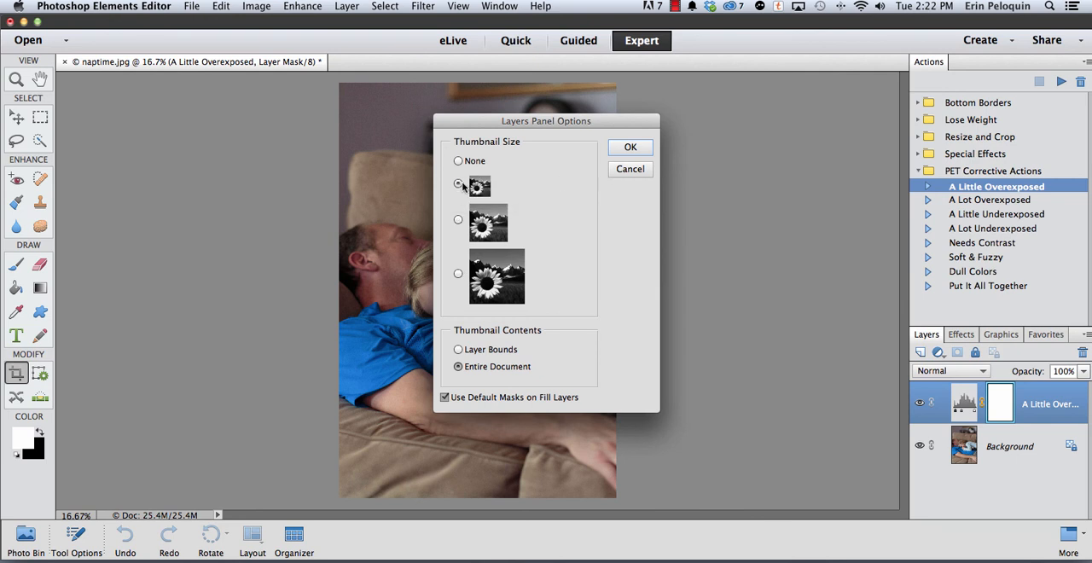
click(631, 147)
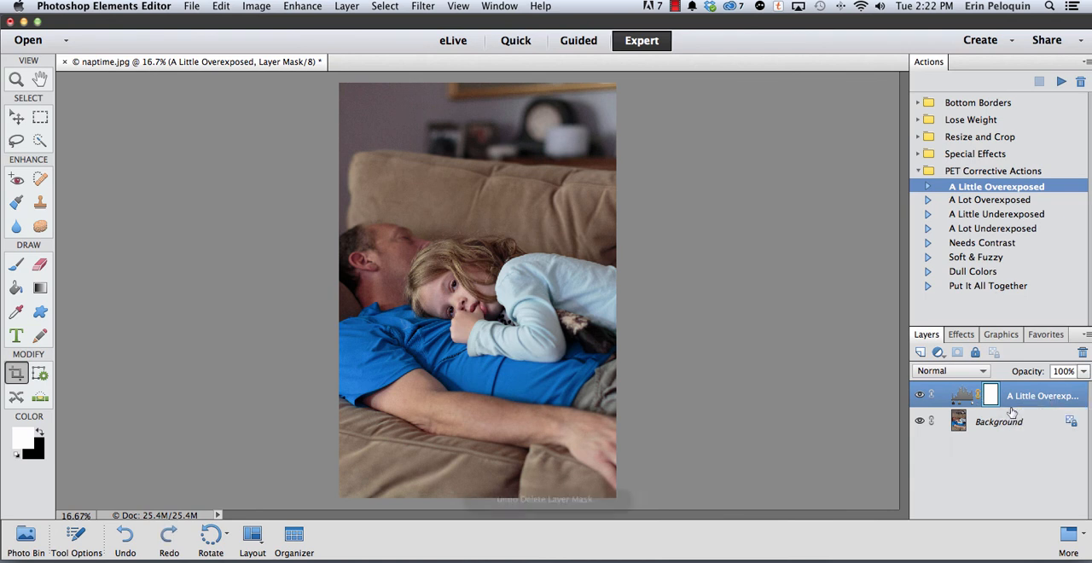
drag(1026, 403, 1082, 353)
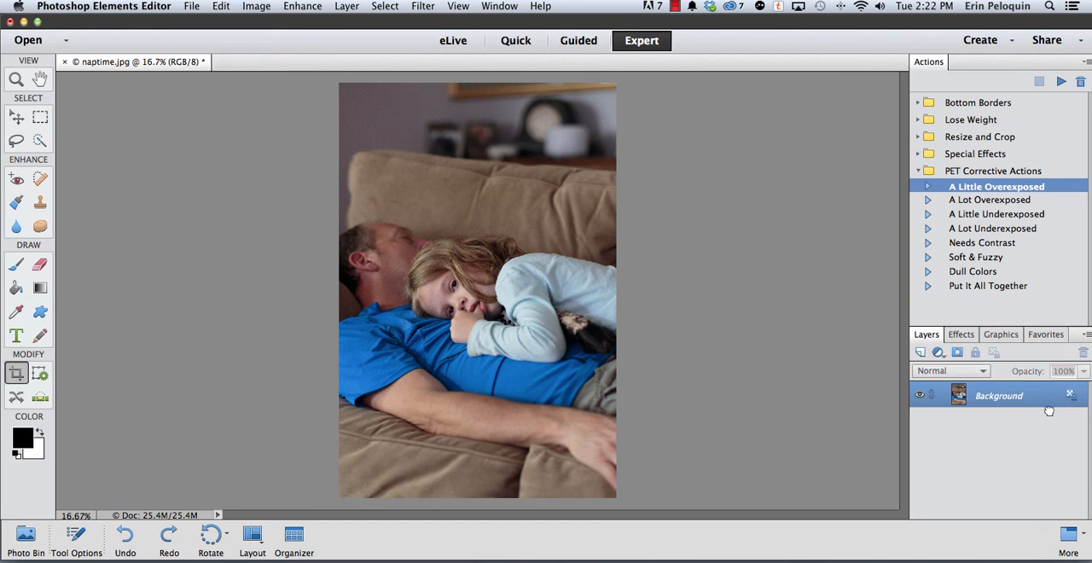
Run the Needs Contrast action on the photo and compare the image with the Basic Contrast layer hidden and shown
click(1012, 200)
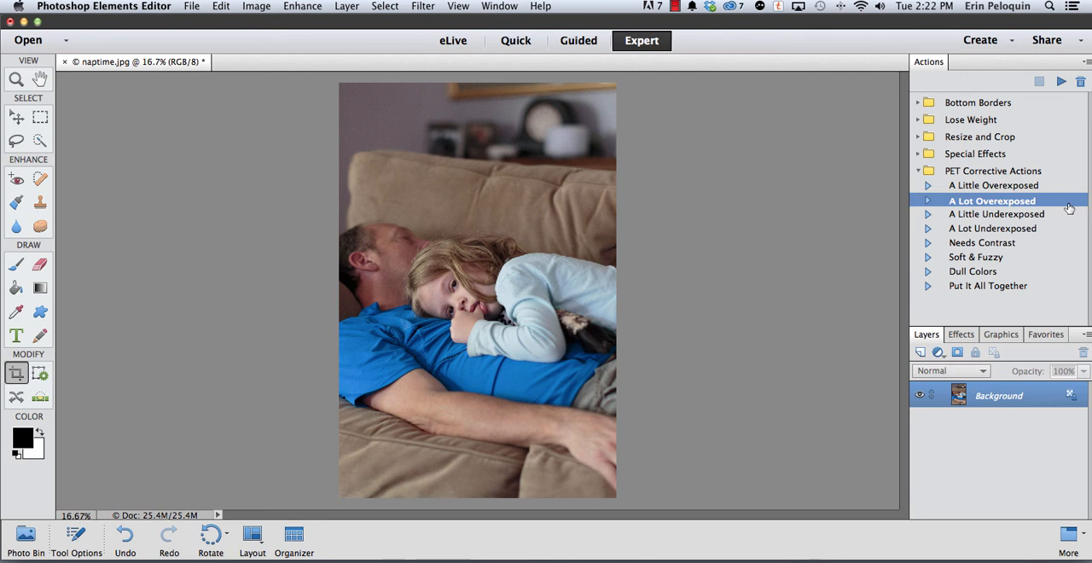
click(1045, 215)
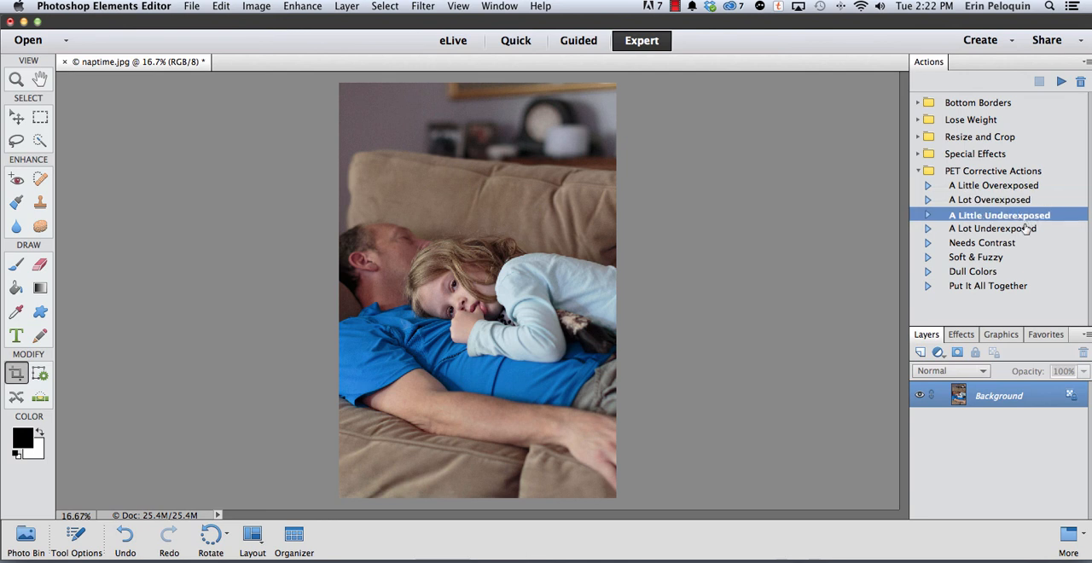
click(1025, 229)
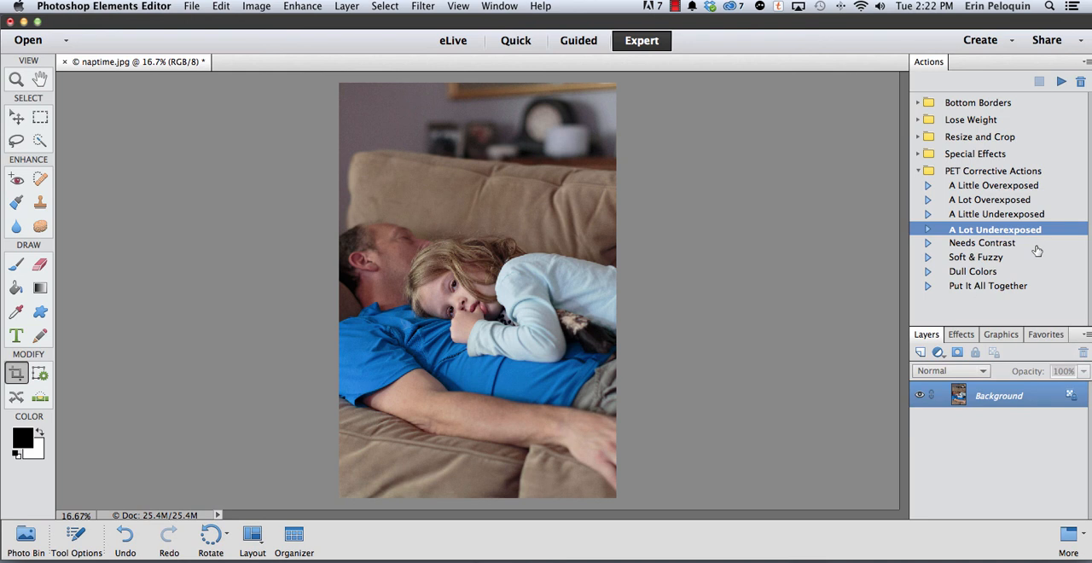
click(960, 245)
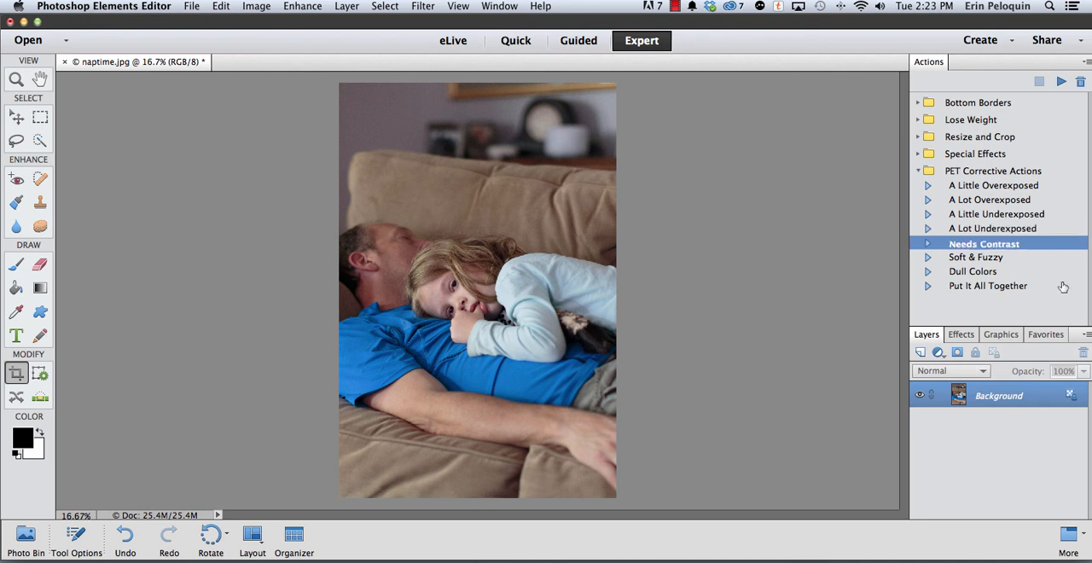
click(1061, 83)
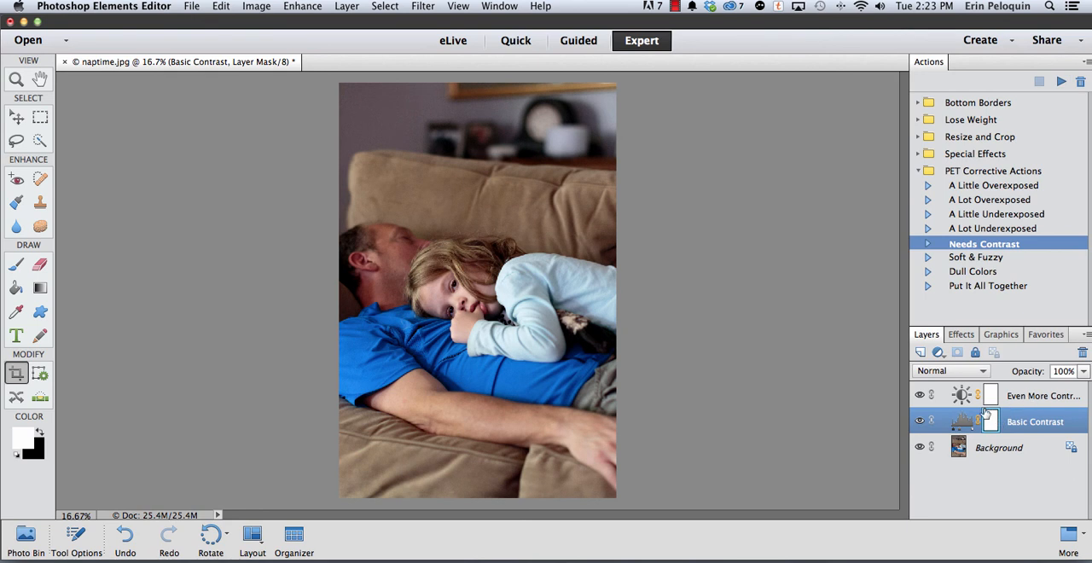
click(921, 419)
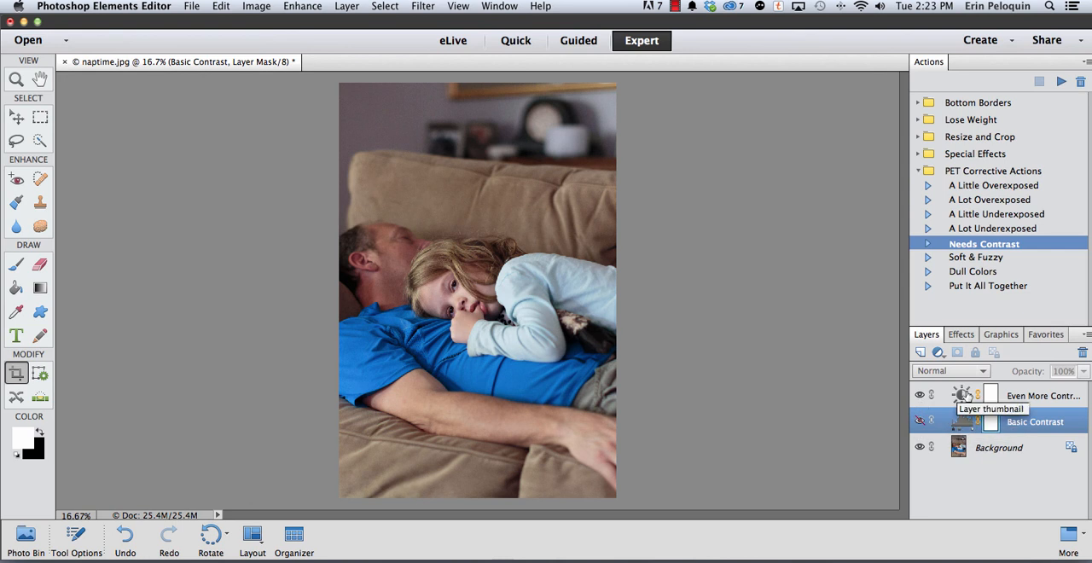
click(919, 421)
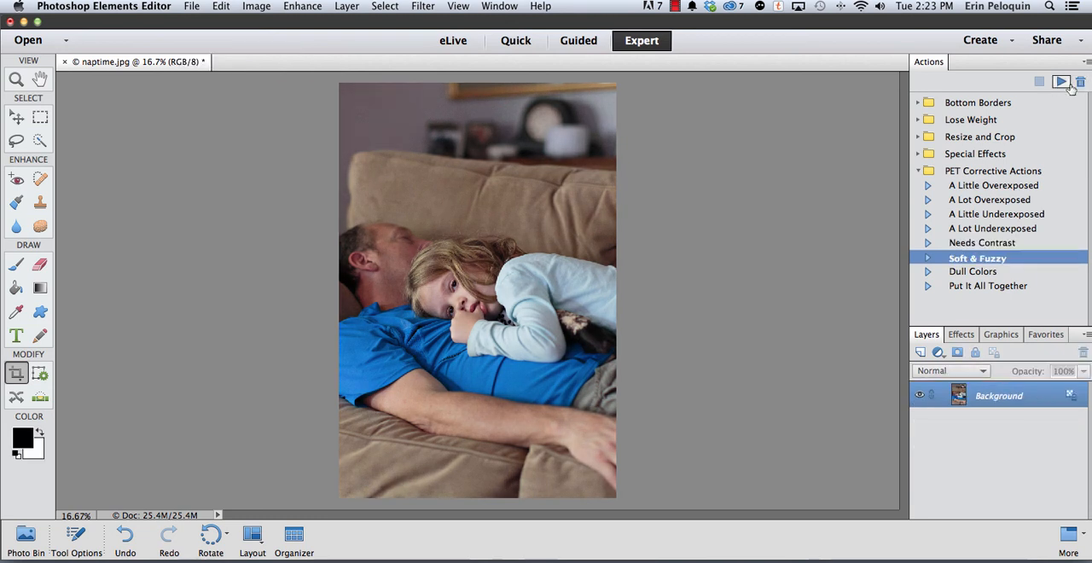
Run the Soft & Fuzzy action on the photo in place of the contrast adjustments and inspect the girl's face up close
click(1066, 84)
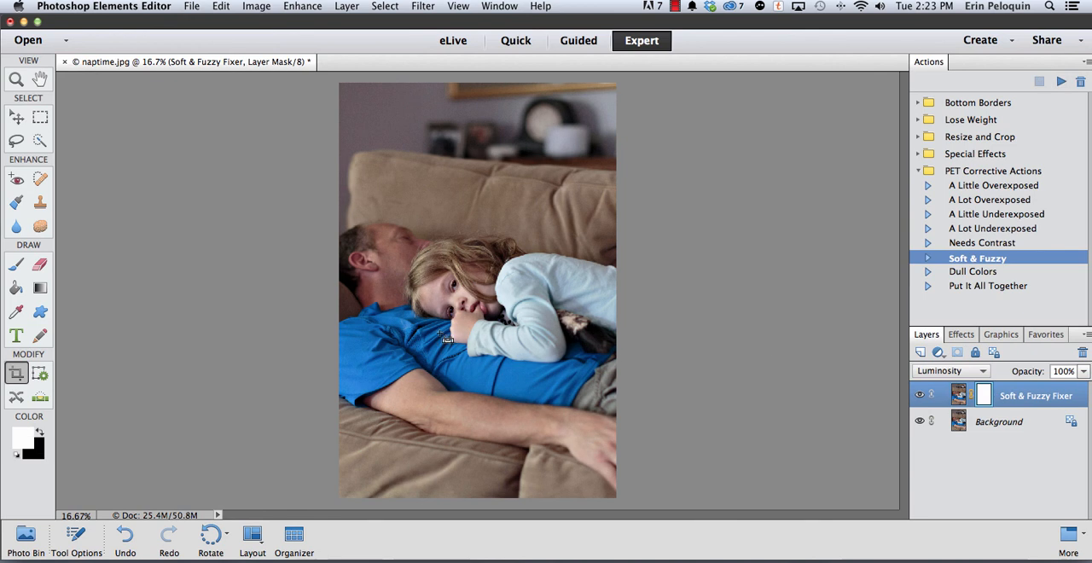
key(super+equal)
key(super+equal)
key(super+equal)
key(super+equal)
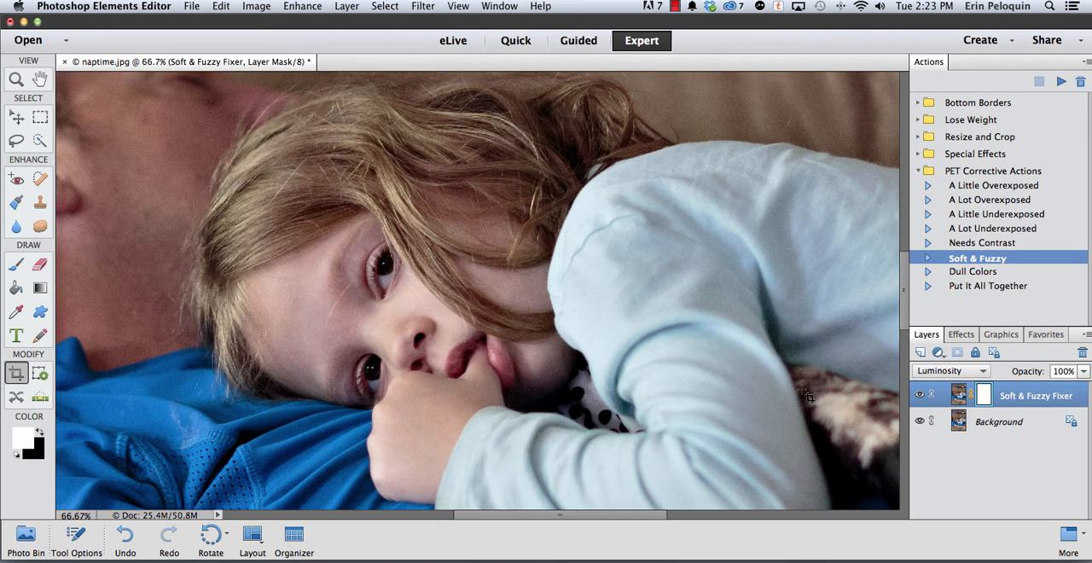
Compare the girl's face with the Soft & Fuzzy Fixer layer hidden and shown
click(921, 396)
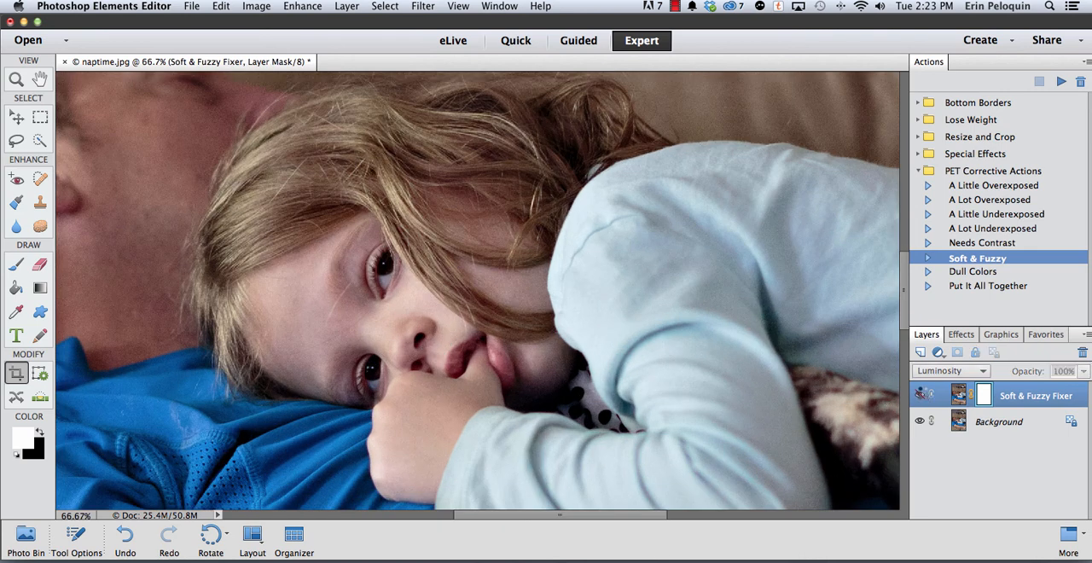
click(922, 396)
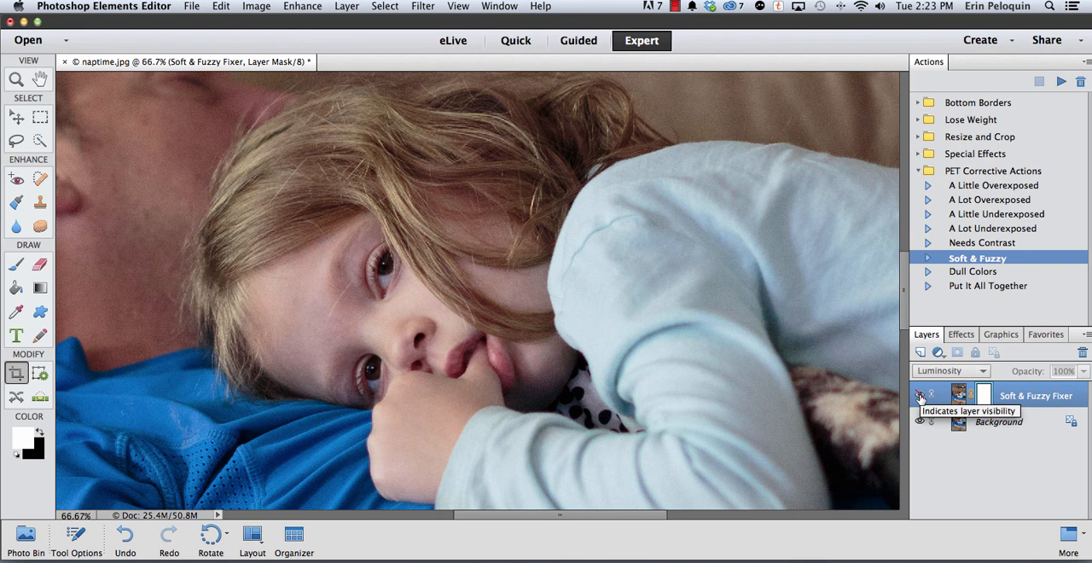
click(921, 396)
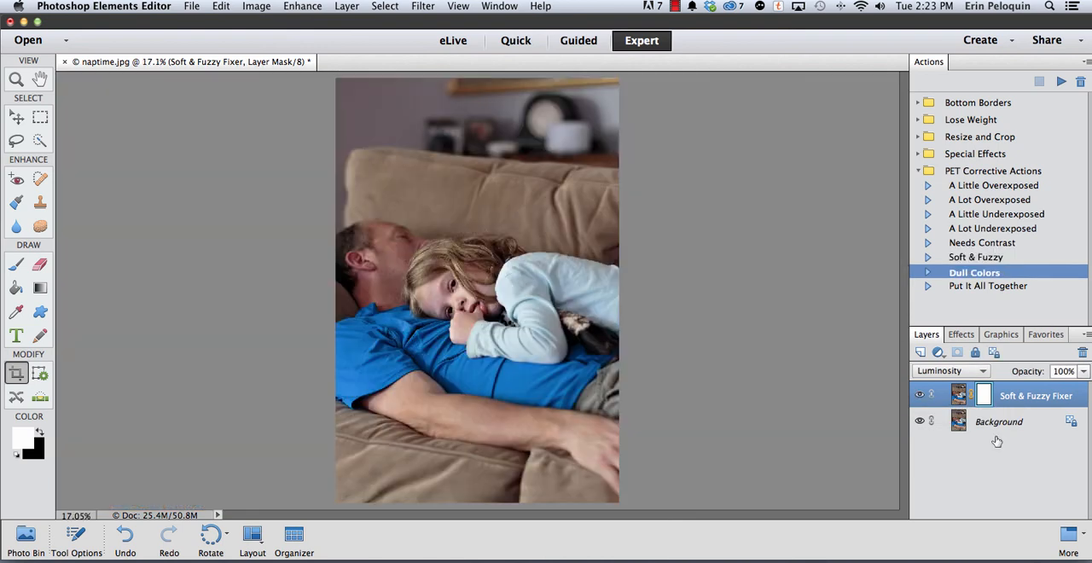
Run the Dull Colors action, then delete the Contrast Popper, Dull Color Popper and Soft & Fuzzy Fixer layers
click(1060, 81)
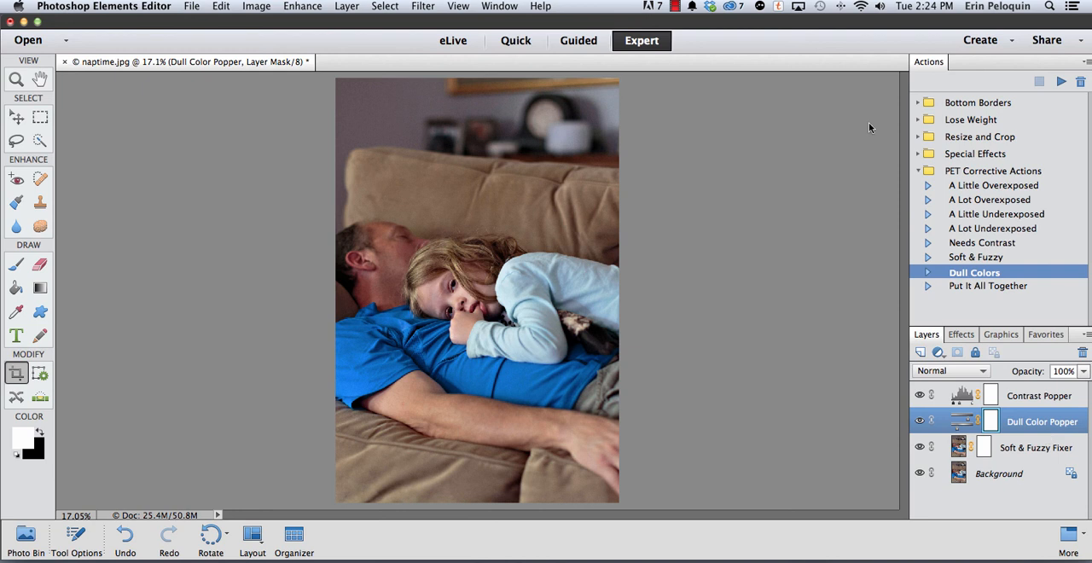
click(1034, 449)
shift+click(1026, 398)
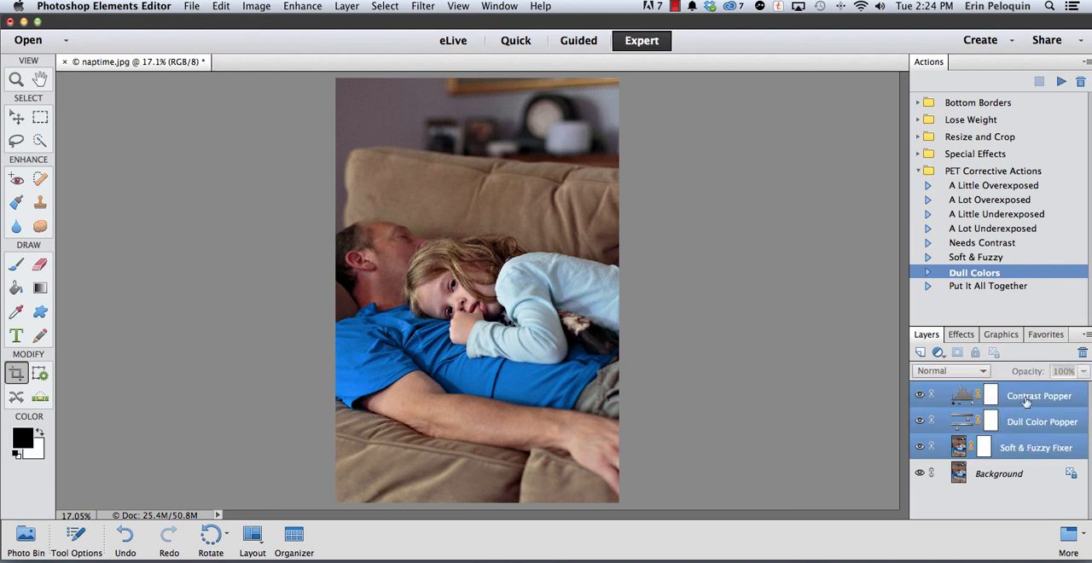
click(1082, 353)
key(Return)
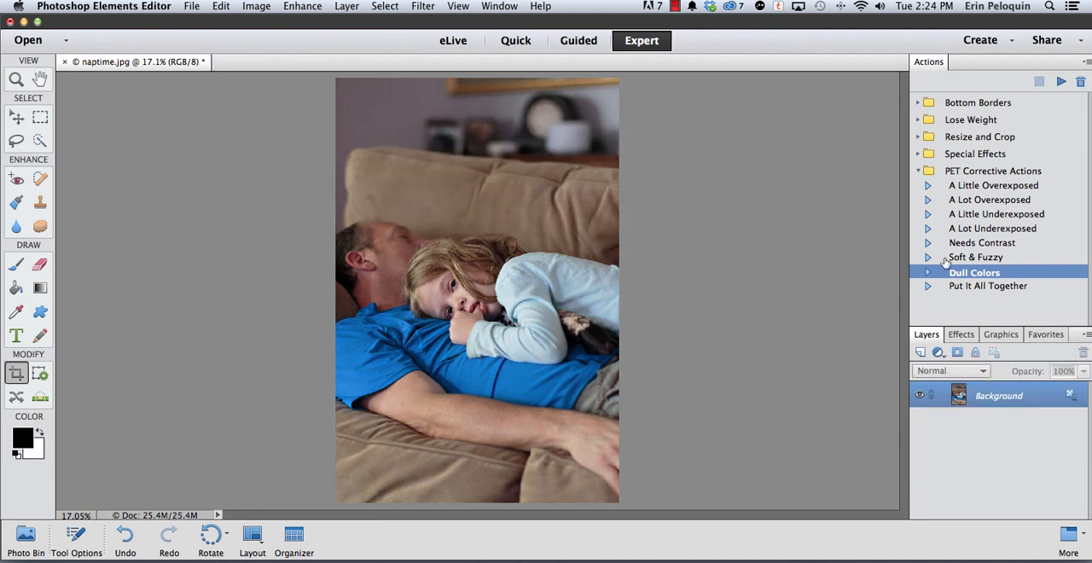
Run the Put It All Together action on the photo and turn on the Dull Color Popper layer
click(954, 287)
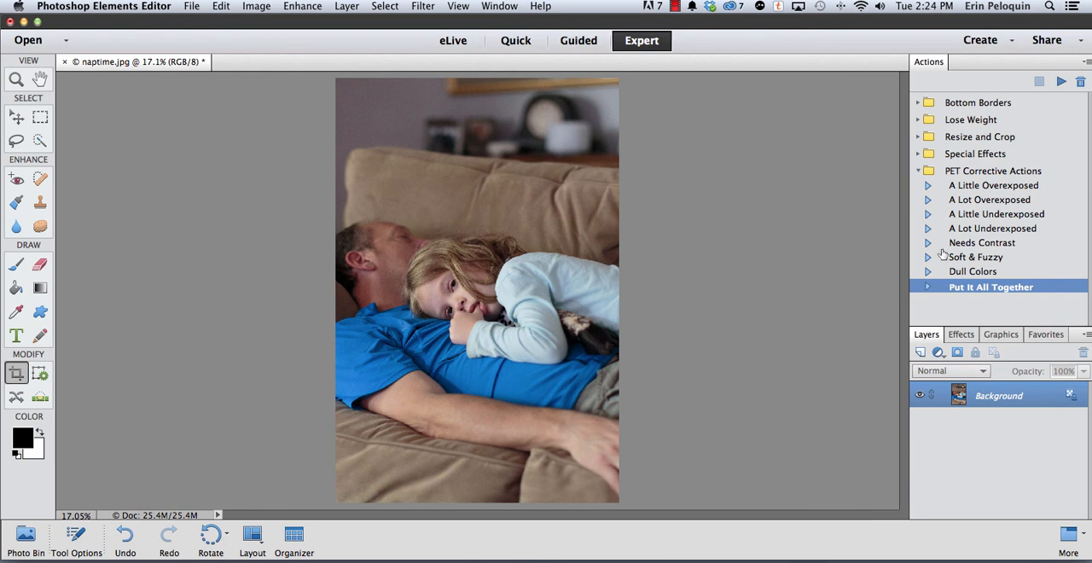
click(1060, 81)
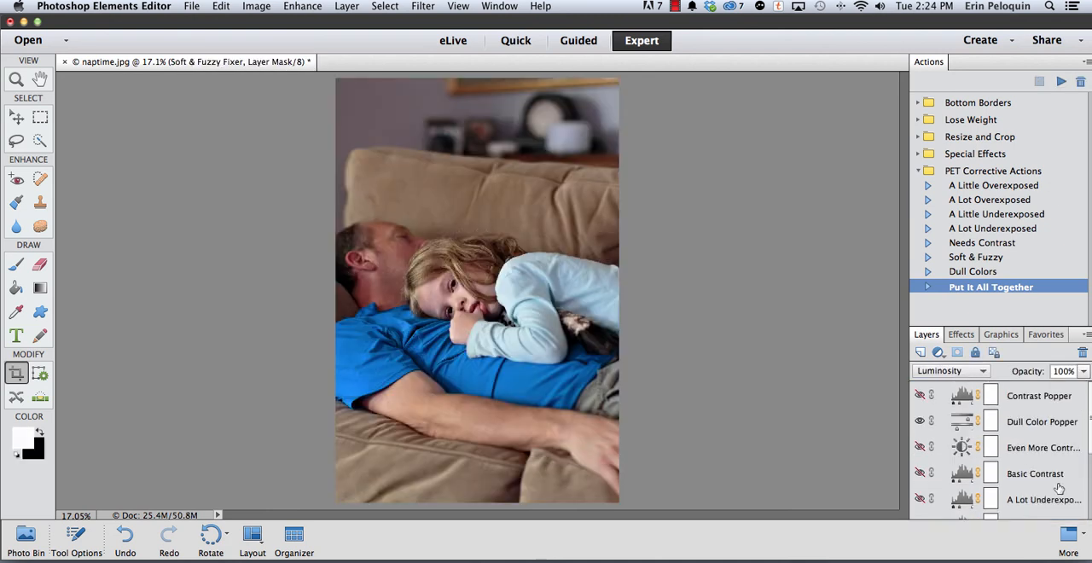
click(919, 422)
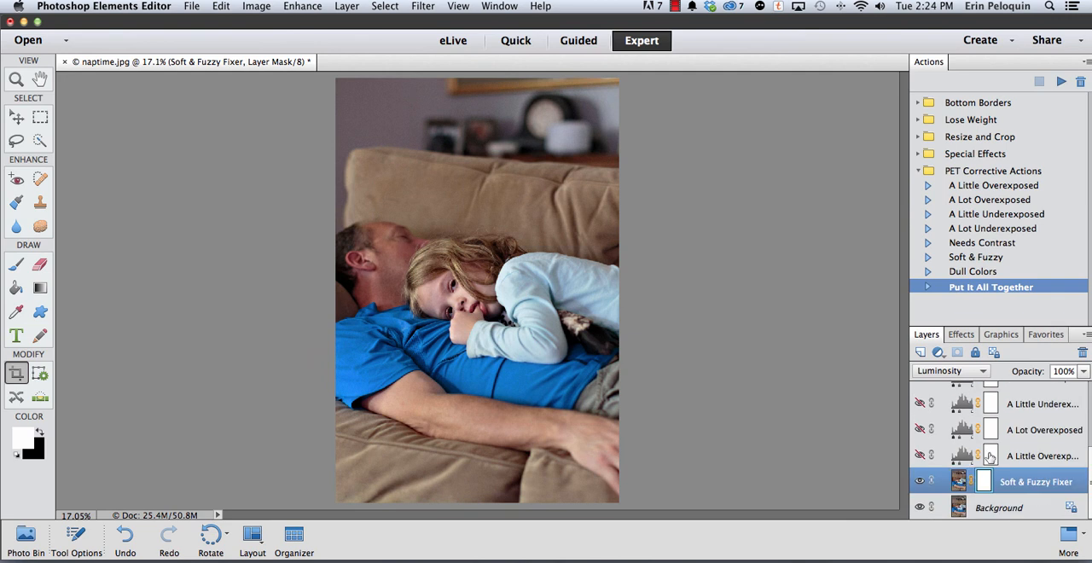
Turn on the A Lot Overexposed layer and invert its layer mask to black
scroll(981, 452, down, 5)
click(1021, 429)
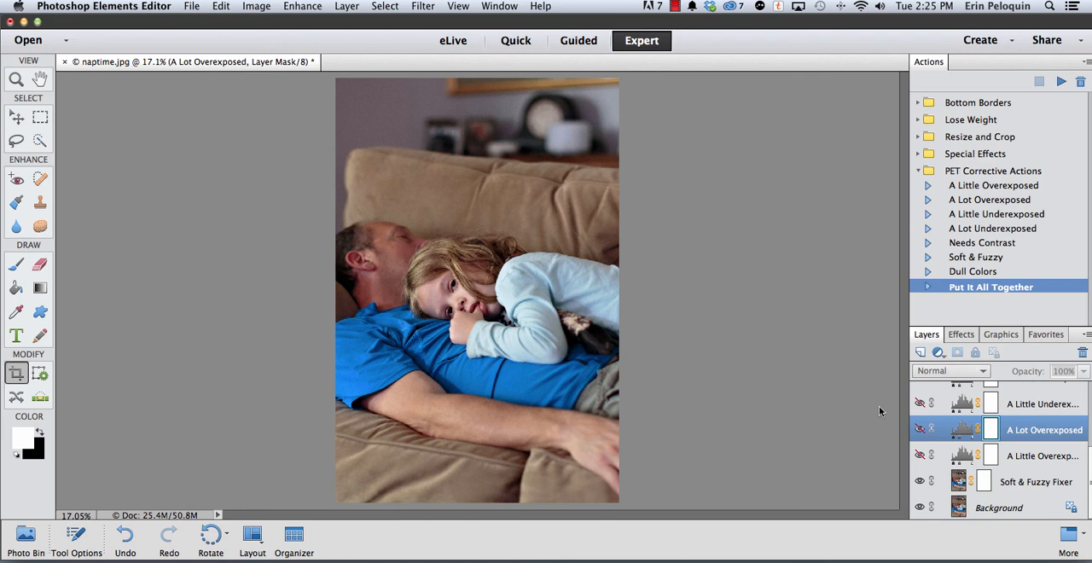
click(920, 430)
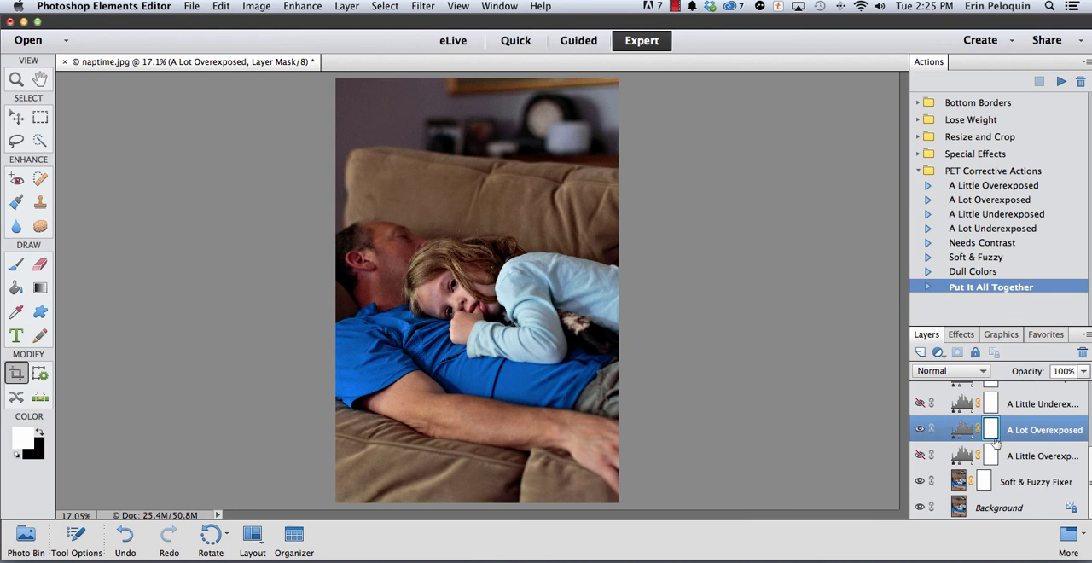
key(super+i)
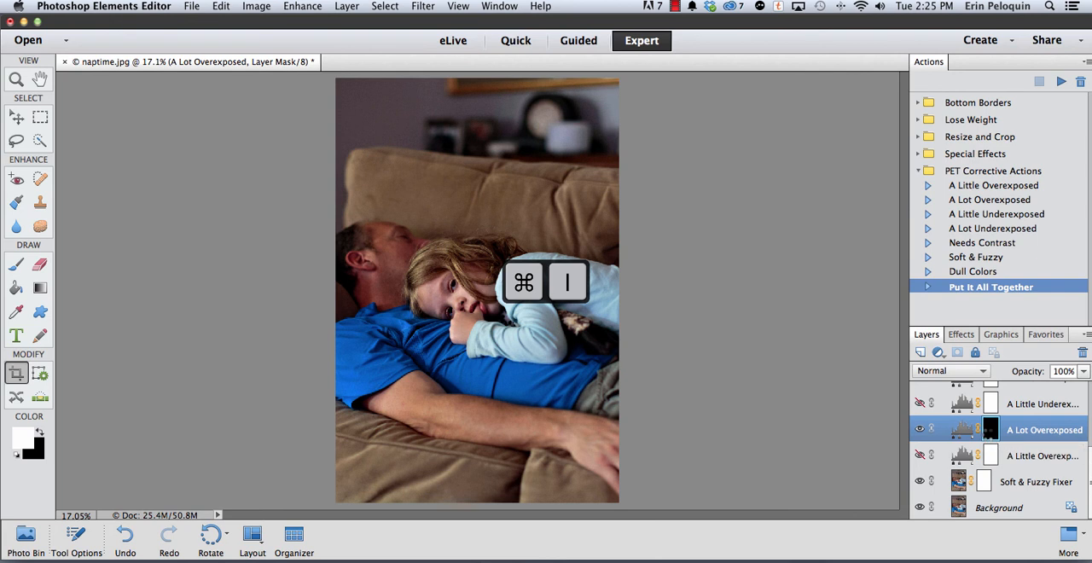
Paint white on the A Lot Overexposed mask over the background around the people with a 1000 px brush, and compare the layer hidden and shown
click(17, 265)
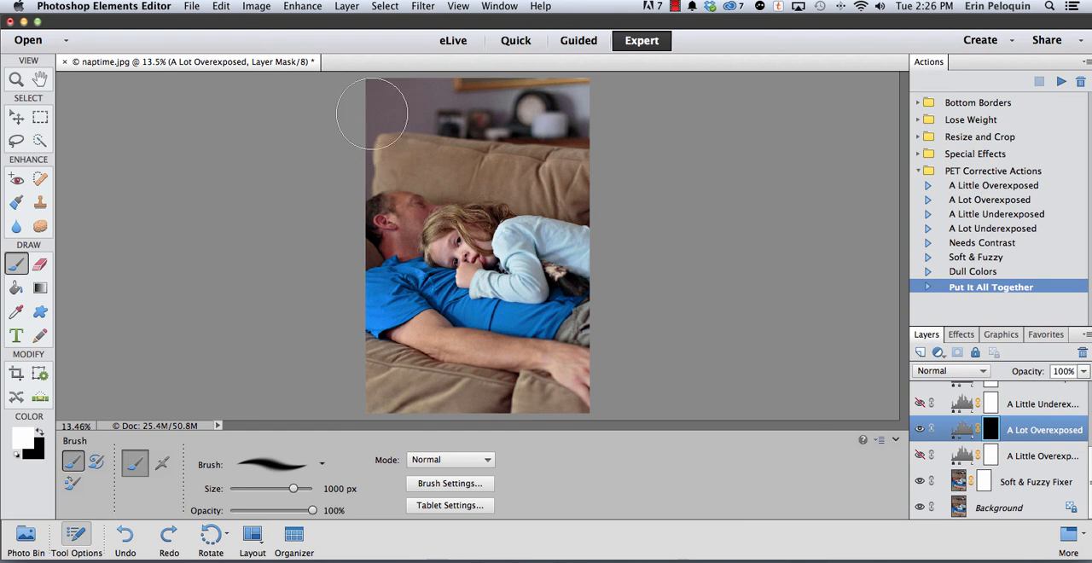
mouse_move(378, 110)
mouse_down()
mouse_move(582, 114)
mouse_move(397, 138)
mouse_move(537, 142)
mouse_move(567, 163)
mouse_move(443, 140)
mouse_move(368, 143)
mouse_move(371, 130)
mouse_move(516, 104)
mouse_move(595, 102)
mouse_move(578, 142)
mouse_up()
mouse_move(569, 244)
mouse_down()
mouse_move(421, 333)
mouse_move(427, 351)
mouse_move(378, 274)
mouse_move(465, 365)
mouse_move(366, 370)
mouse_move(628, 429)
mouse_move(581, 350)
mouse_up()
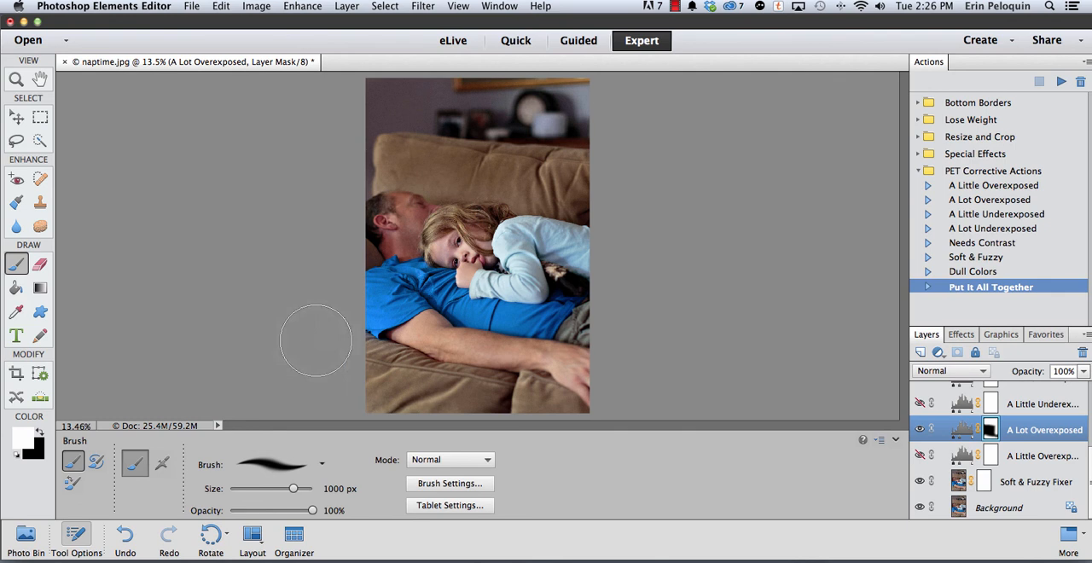
click(919, 430)
click(919, 430)
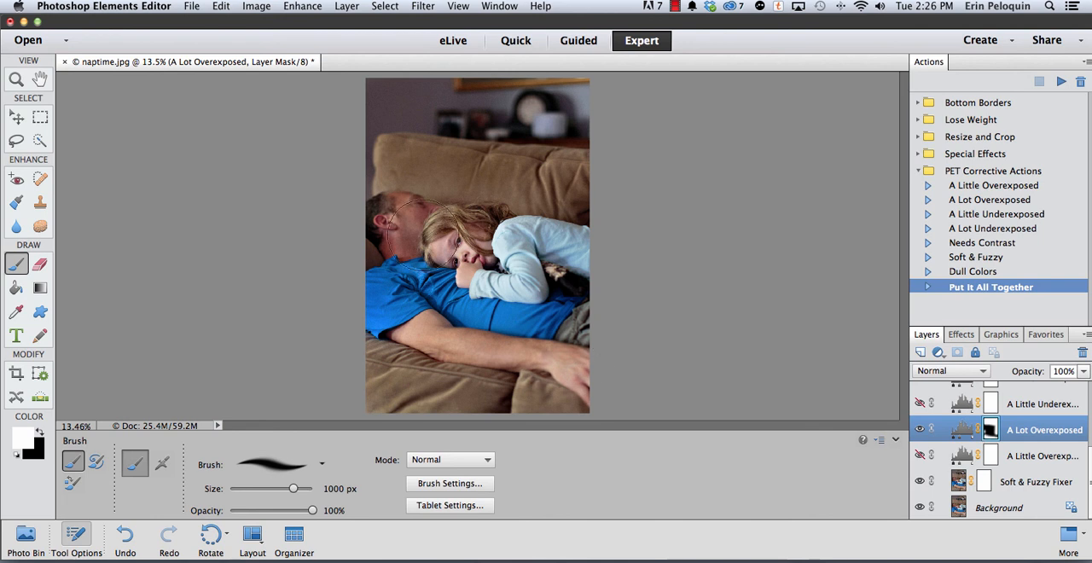
Paint black on the Soft & Fuzzy Fixer layer mask over the girl's face and hair with a 300 px brush
click(973, 482)
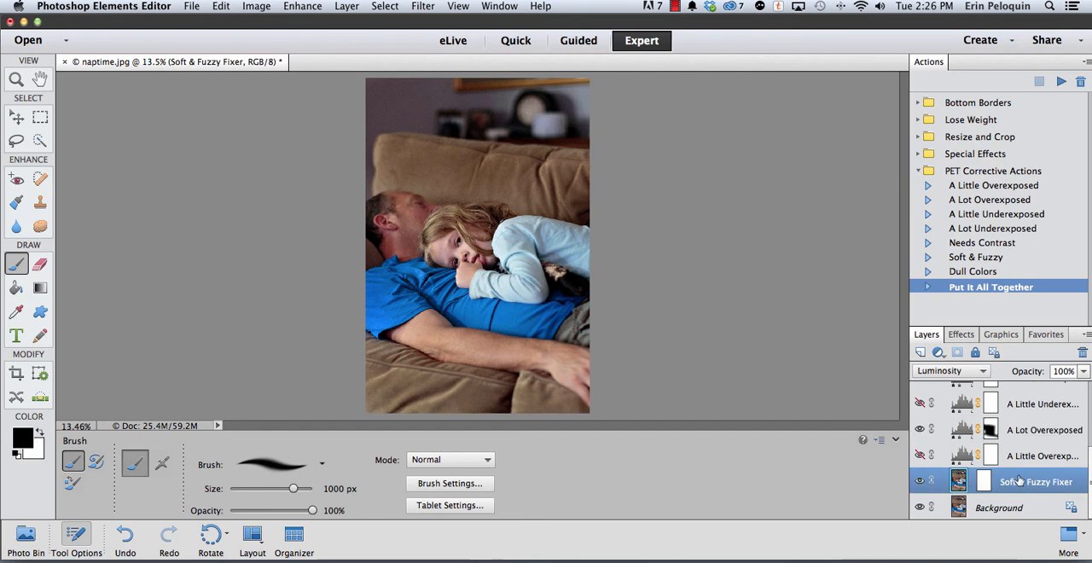
click(984, 481)
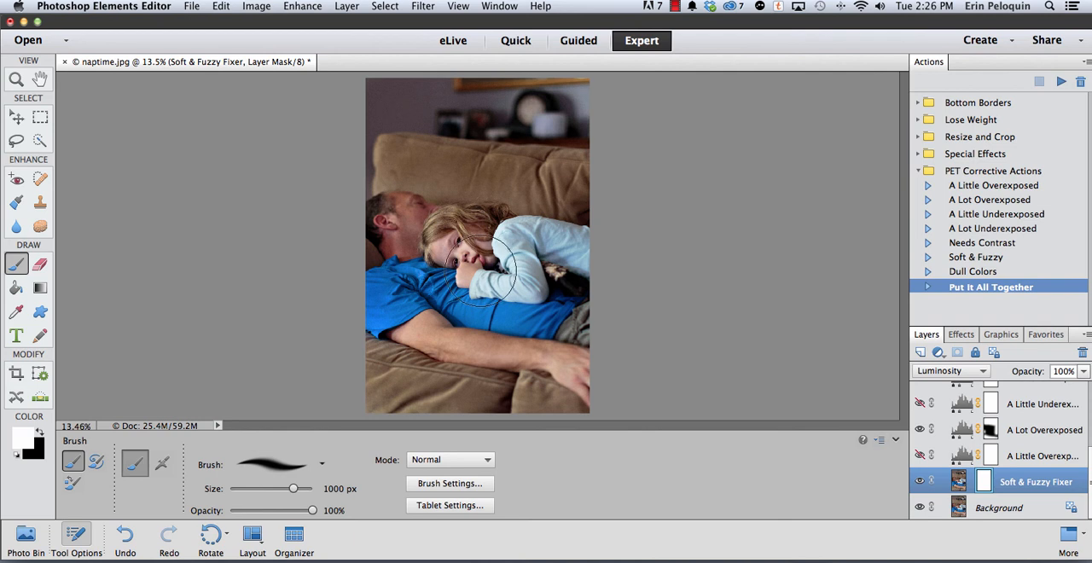
key(bracketleft)
key(bracketleft)
key(bracketleft)
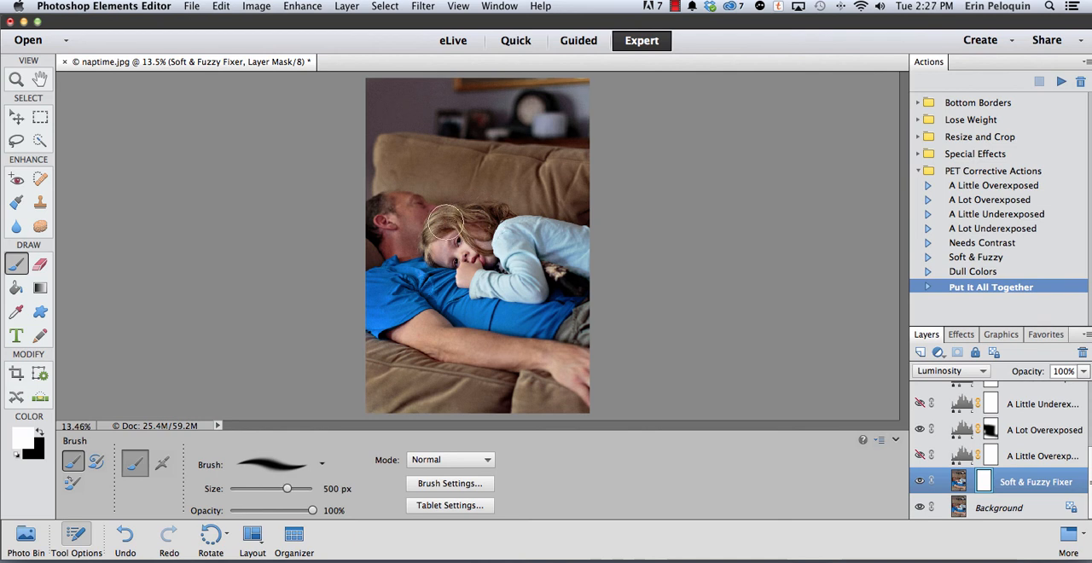
key(bracketleft)
key(bracketleft)
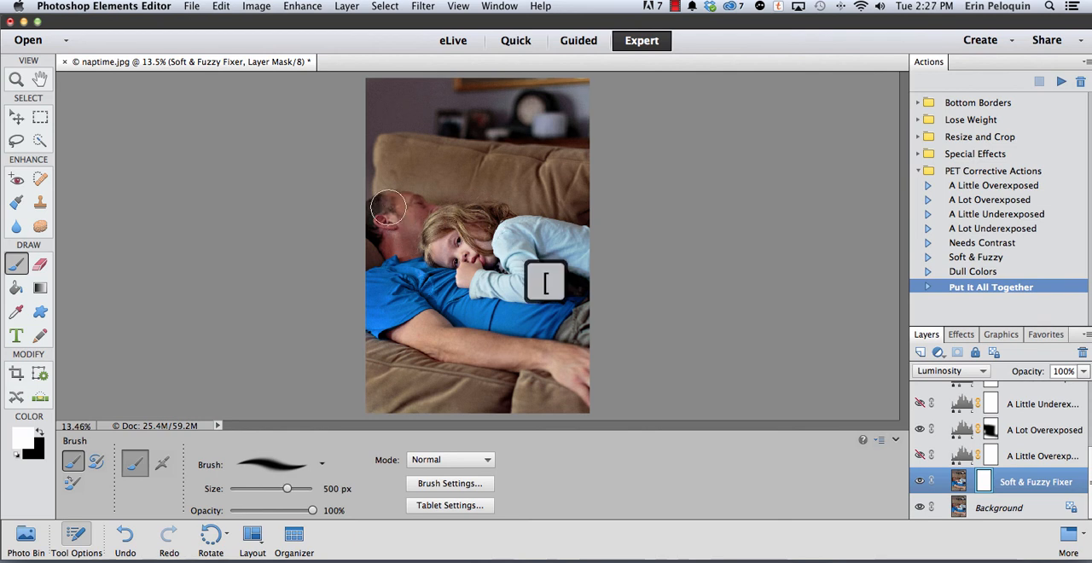
key(bracketleft)
key(bracketleft)
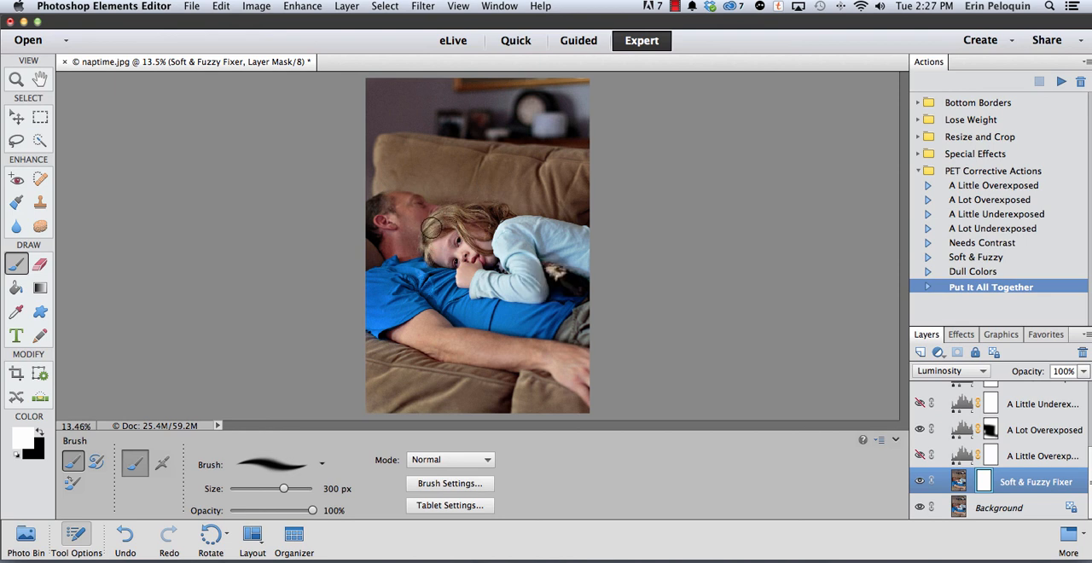
click(42, 428)
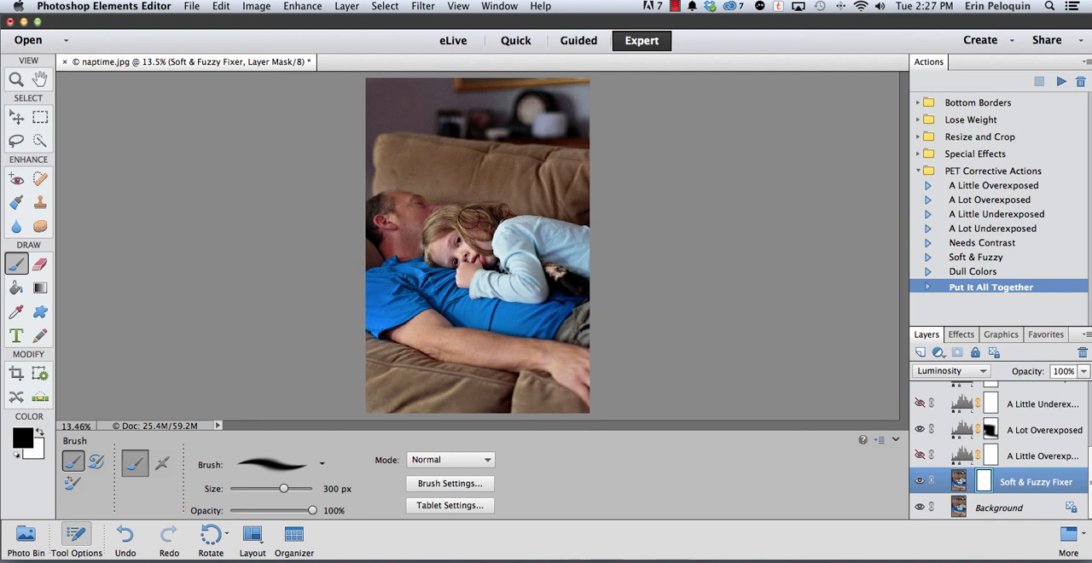
drag(472, 232, 494, 240)
Paint black on the Dull Color Popper layer mask over the man's face and neck
scroll(1026, 445, up, 5)
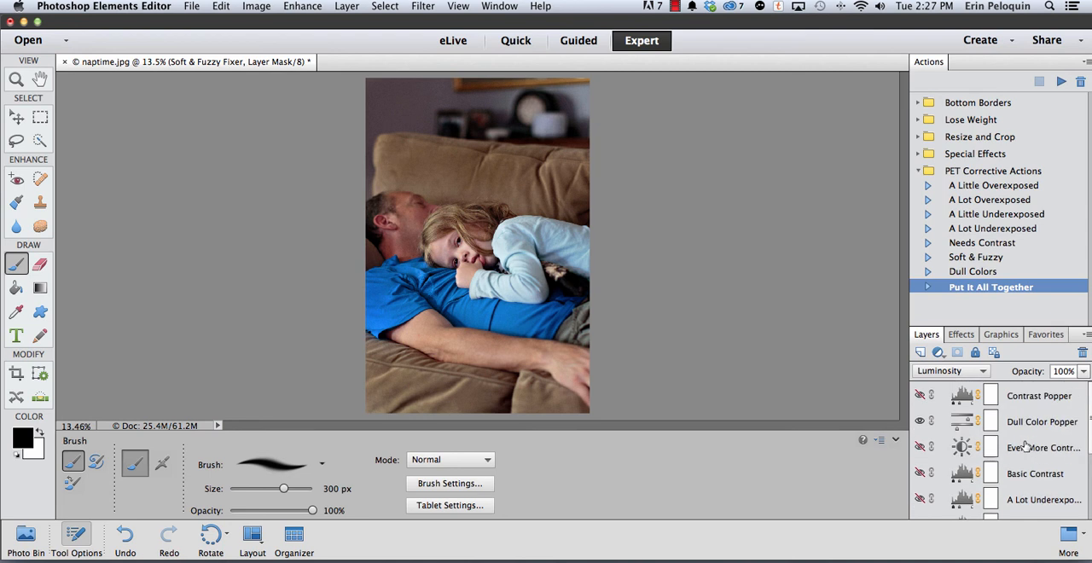
click(988, 425)
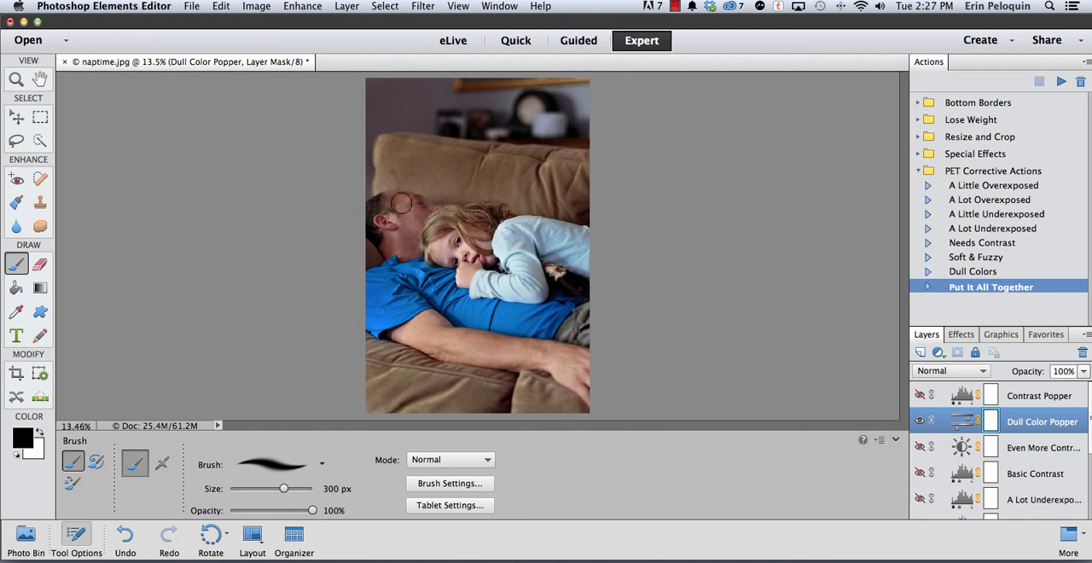
drag(412, 209, 397, 244)
Undo the last brush stroke on the Dull Color Popper mask and redo it to compare the man's skin color
click(219, 7)
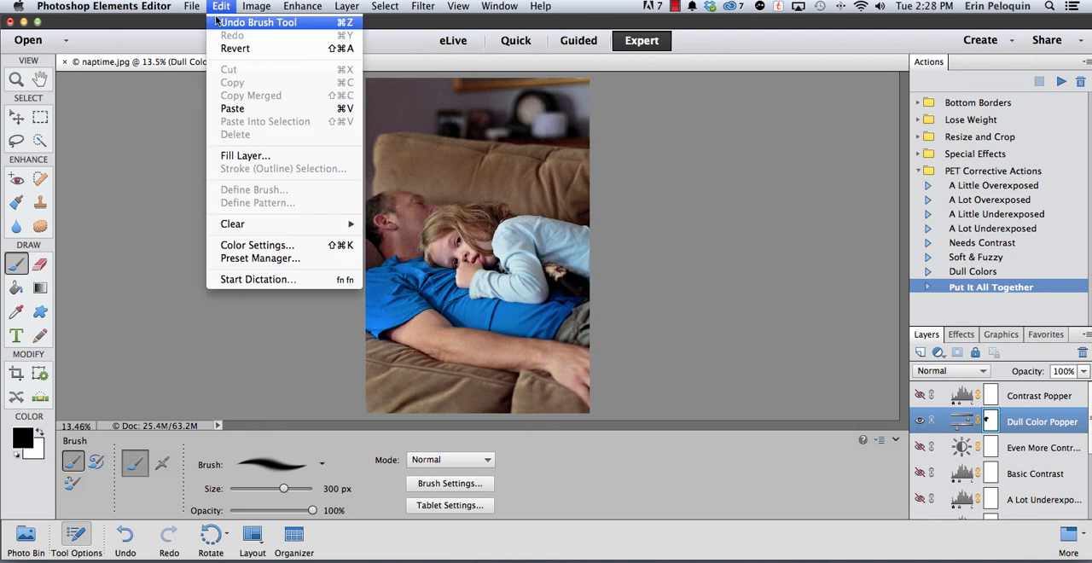
click(217, 22)
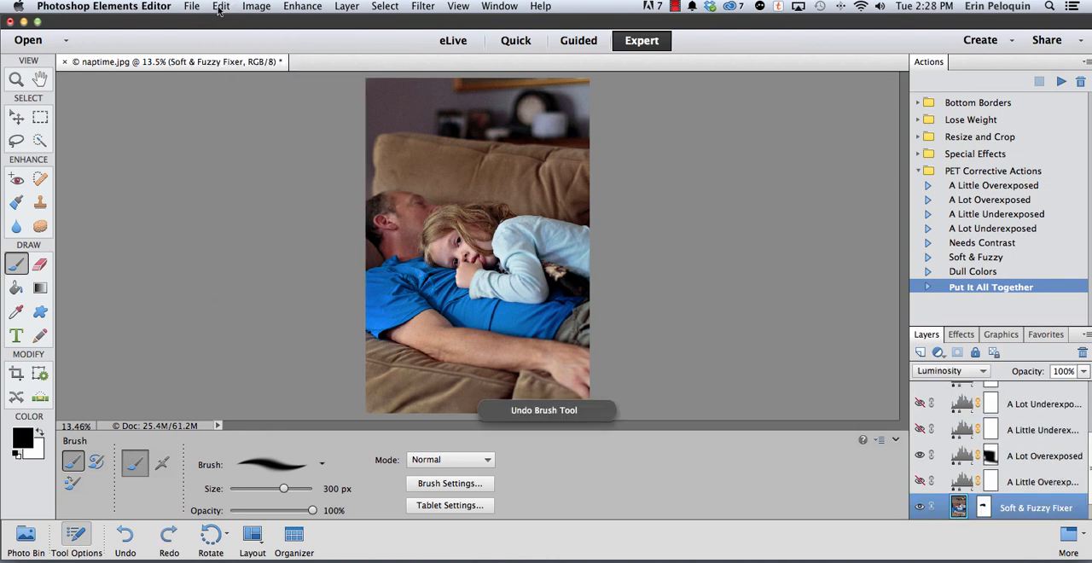
click(221, 7)
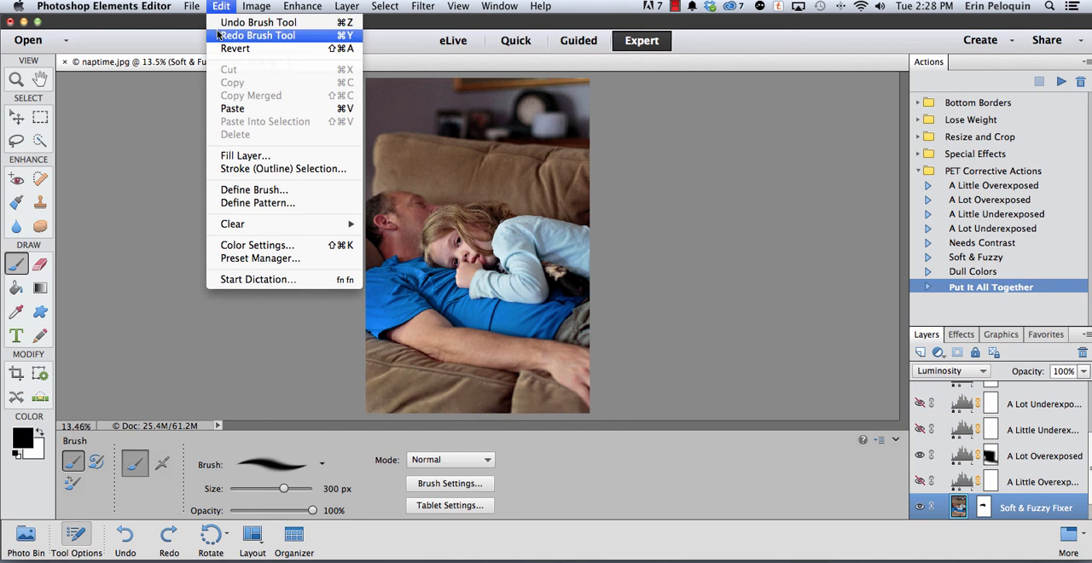
click(252, 34)
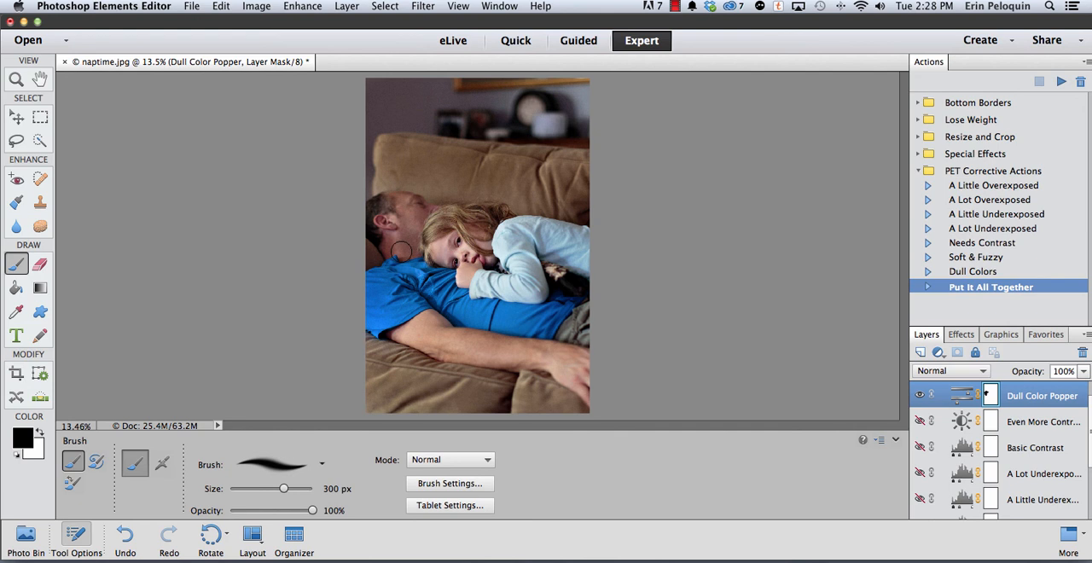
Compare the original Background layer alone with the fully corrected photo
scroll(981, 410, up, 1)
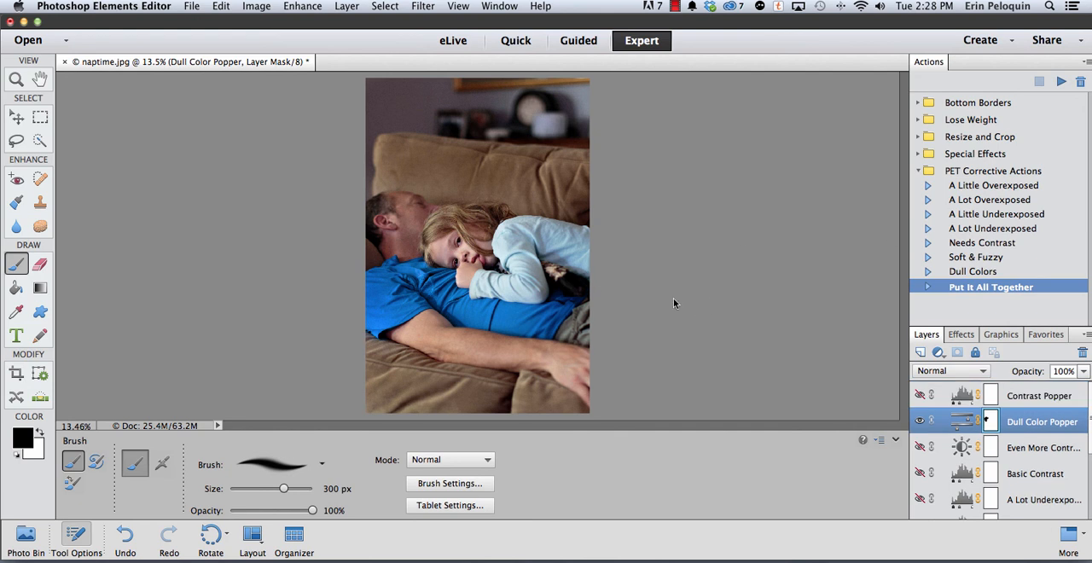
scroll(992, 429, down, 5)
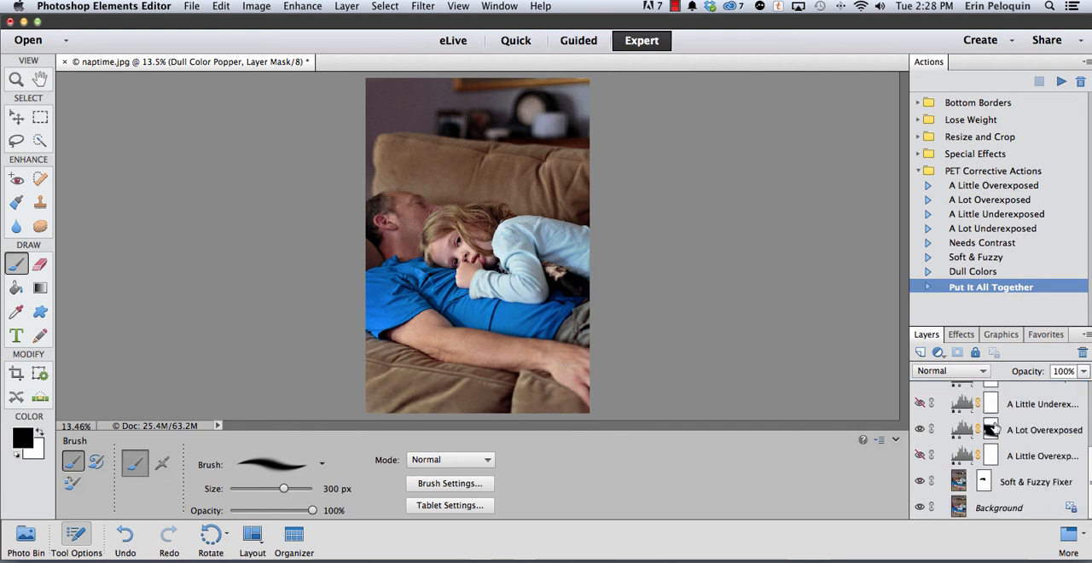
click(918, 509)
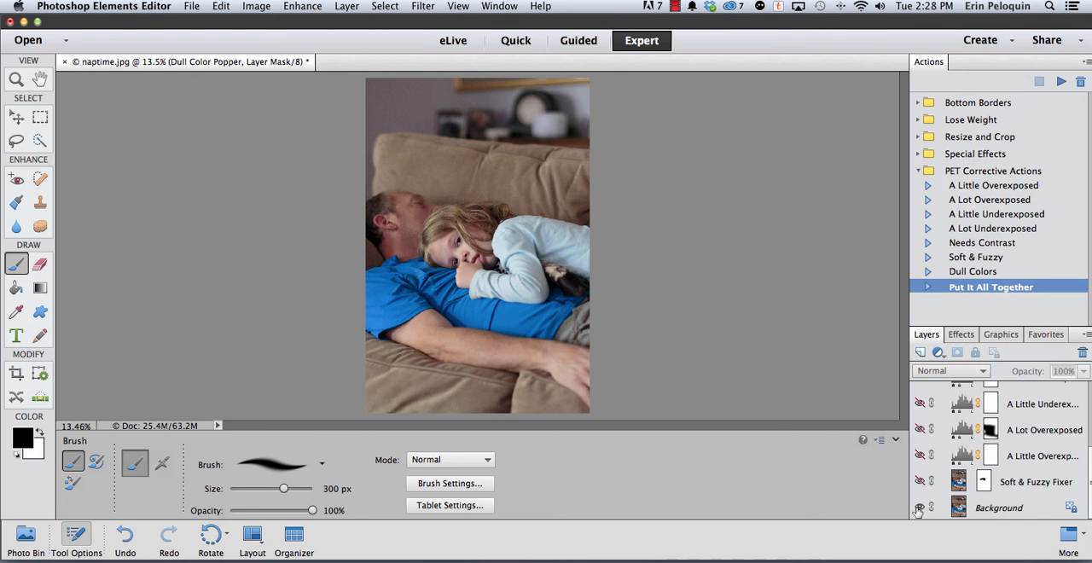
alt+click(919, 509)
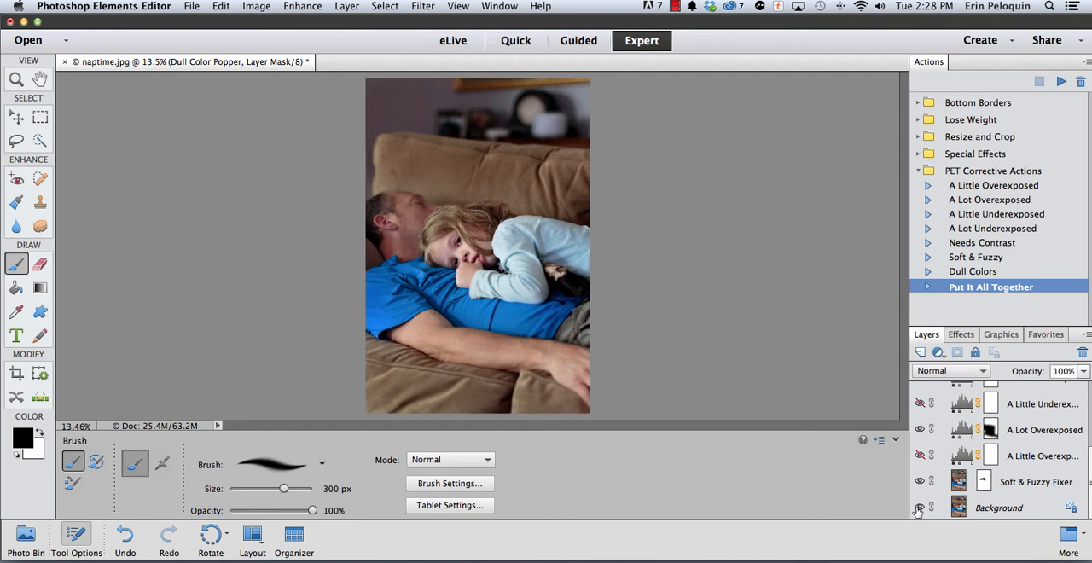